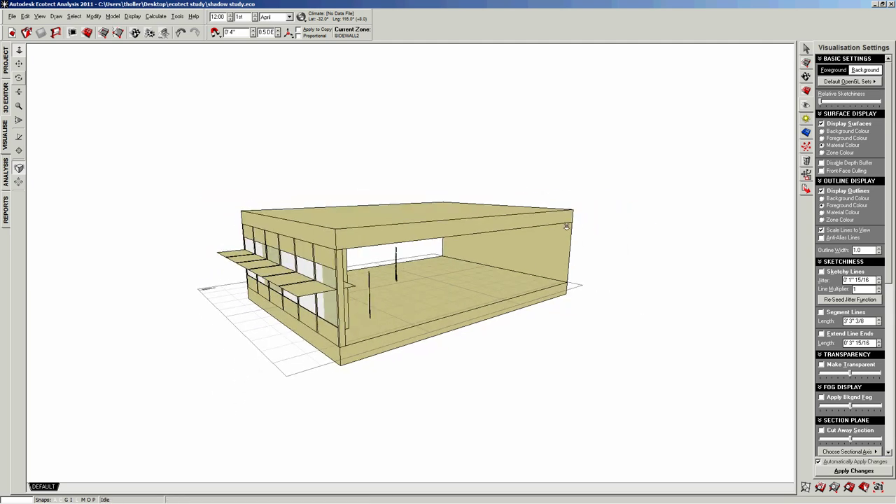
Hide the PEOPLE, LIGHTSHELF_INT and LIGHTSHELF_EXT zones in the building model.
click(806, 63)
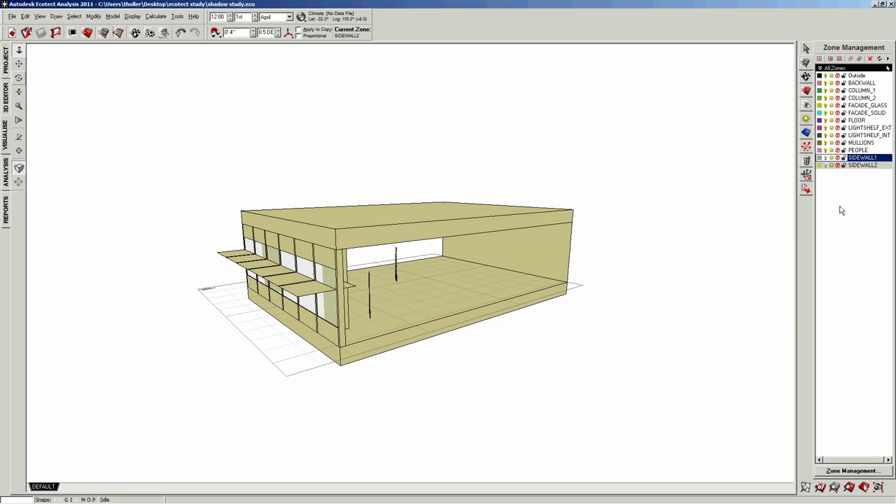
right_drag(413, 337, 391, 339)
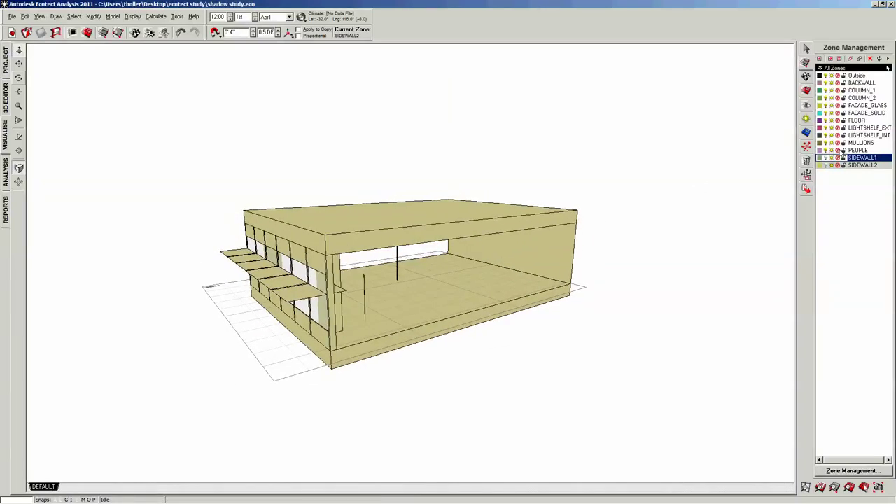
click(827, 151)
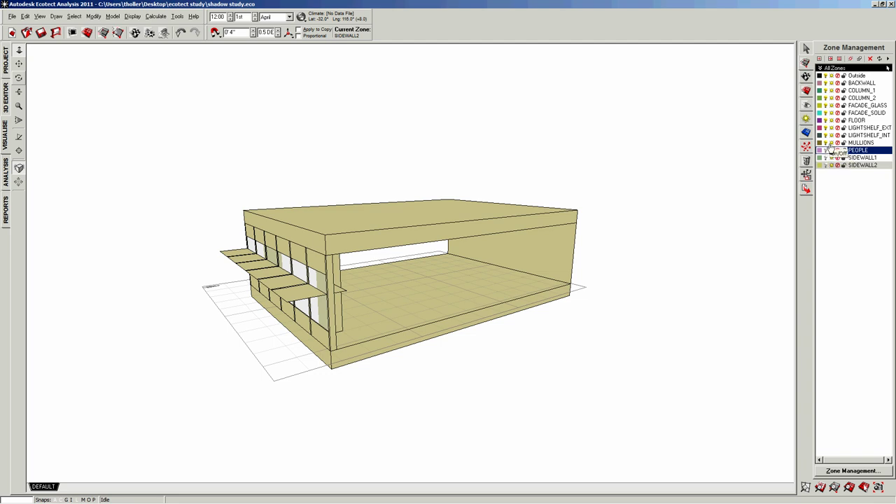
click(827, 135)
click(827, 128)
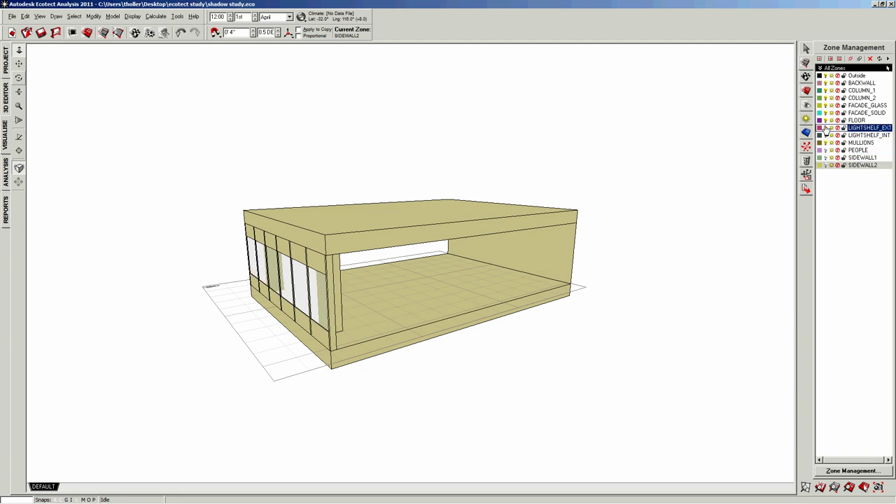
Turn on the shadow display for the building model.
right_drag(408, 280, 354, 295)
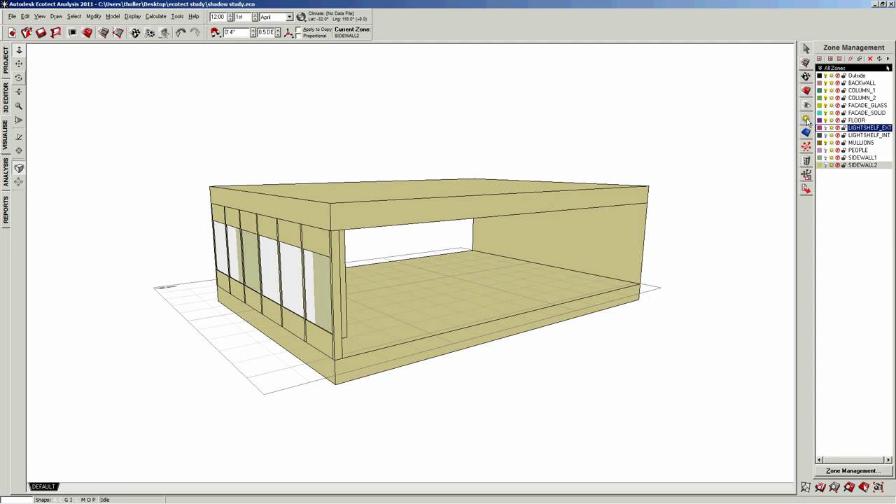
click(806, 120)
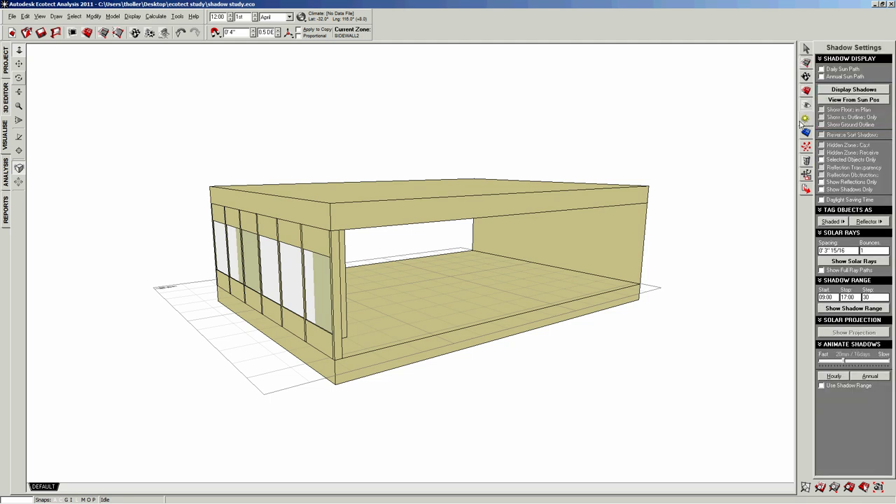
click(845, 91)
right_drag(418, 299, 458, 276)
right_drag(530, 286, 486, 282)
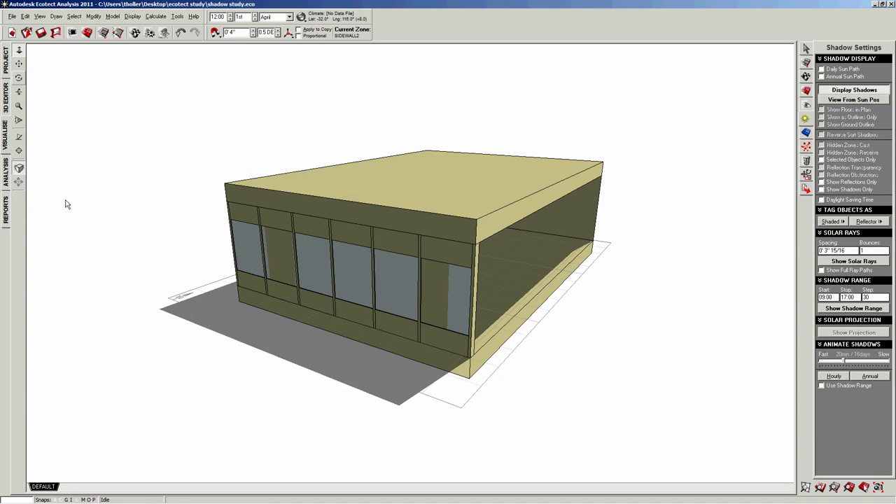
Load the New York climate data file USA-NewYorkNewYork.wea for the project.
click(301, 19)
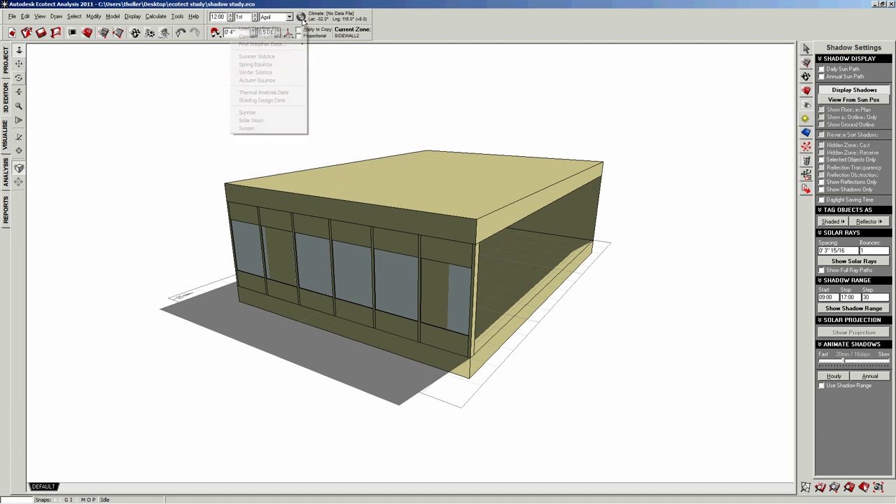
click(274, 29)
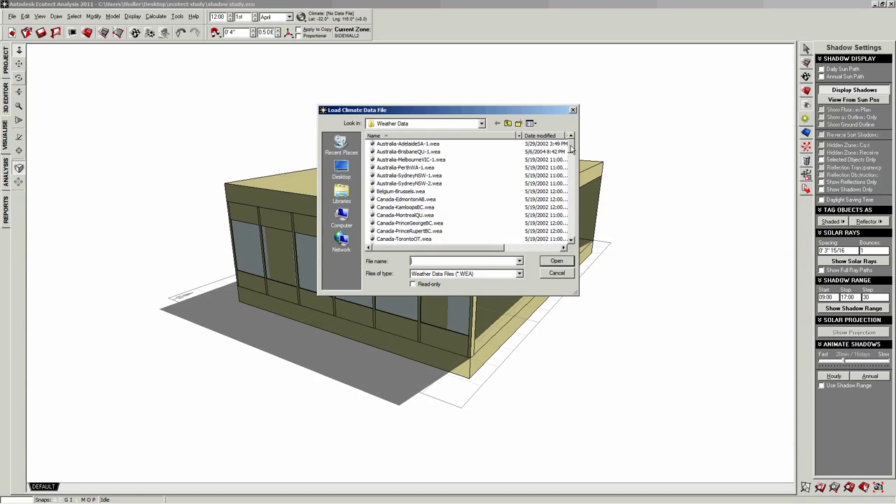
drag(571, 147, 570, 237)
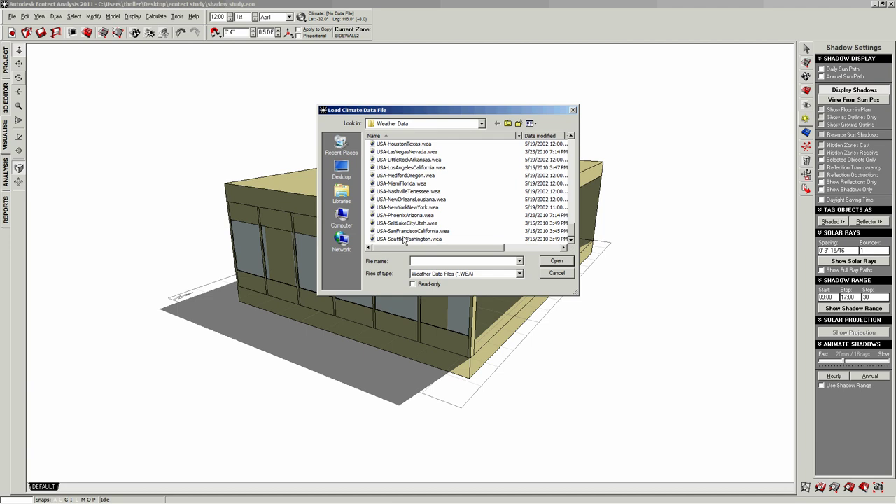
click(403, 207)
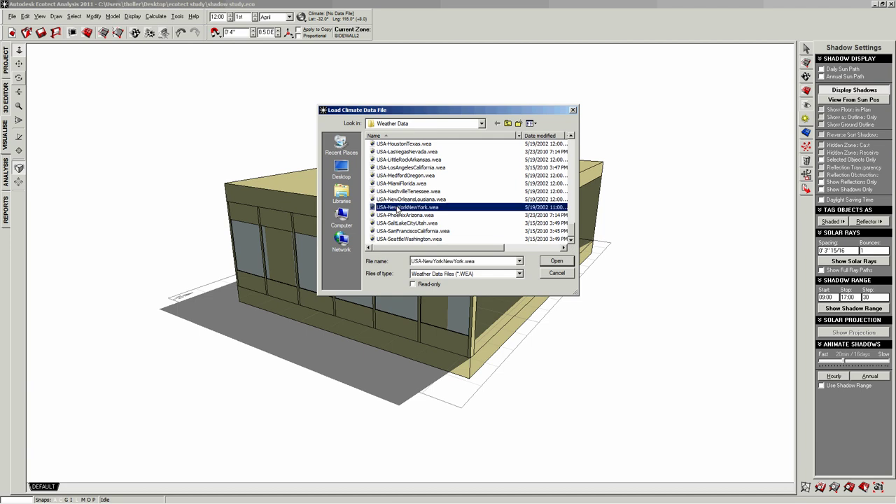
click(556, 261)
click(490, 276)
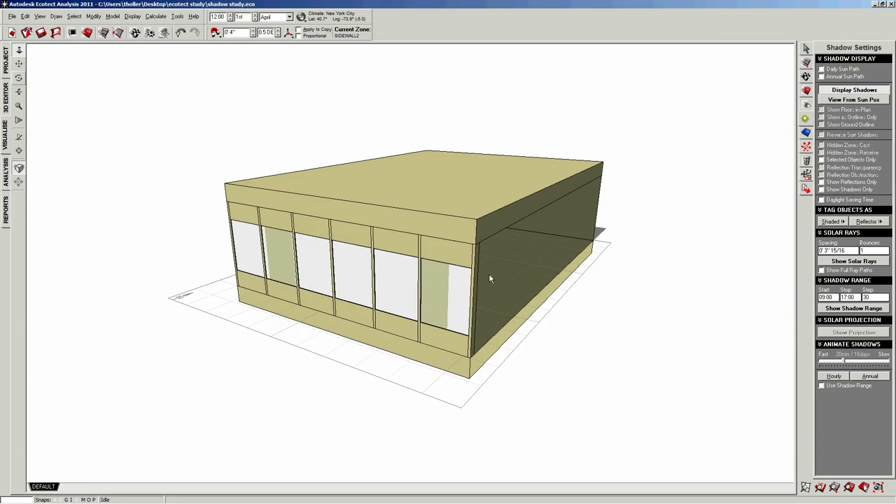
Set the site's north offset to 37° and check the shadows in the rendered model view.
right_drag(455, 306, 456, 274)
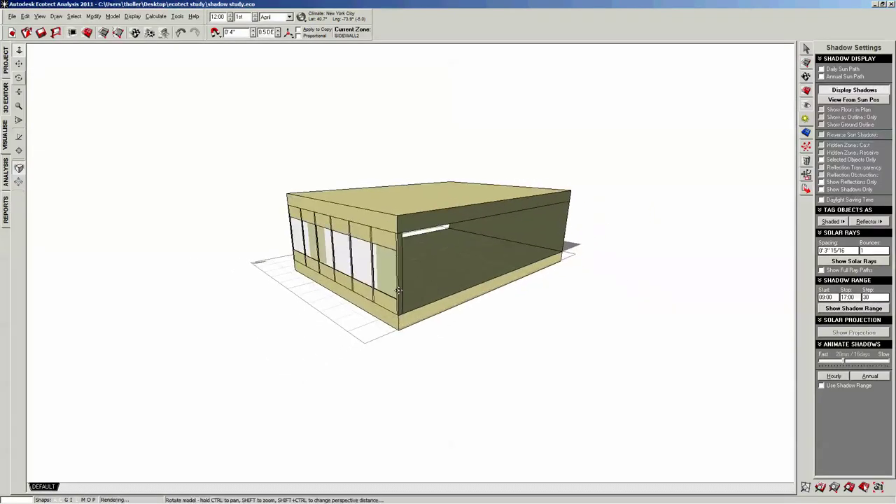
shift+right_drag(266, 273, 240, 203)
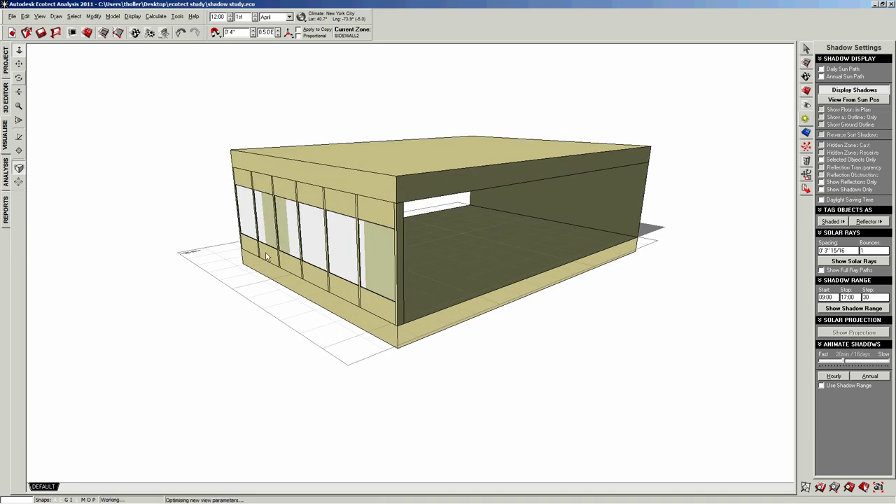
right_drag(220, 278, 203, 308)
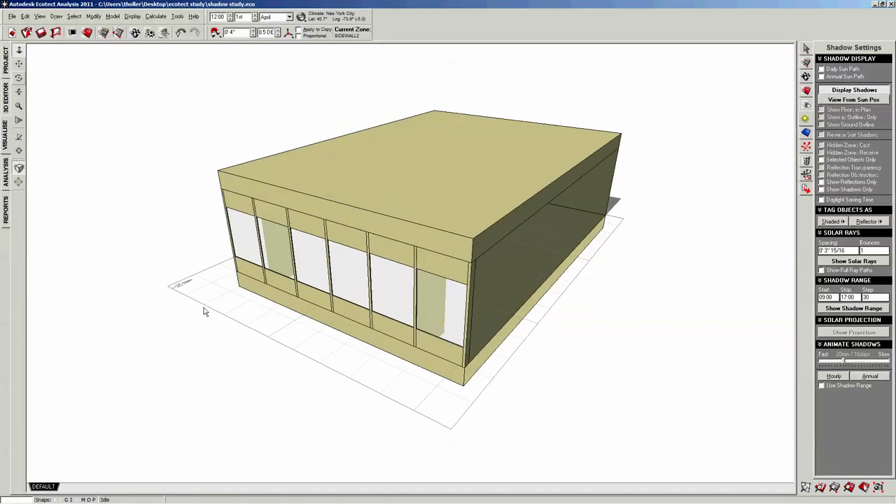
mouse_move(146, 304)
shift+right_down()
mouse_move(158, 296)
mouse_move(143, 286)
shift+right_up()
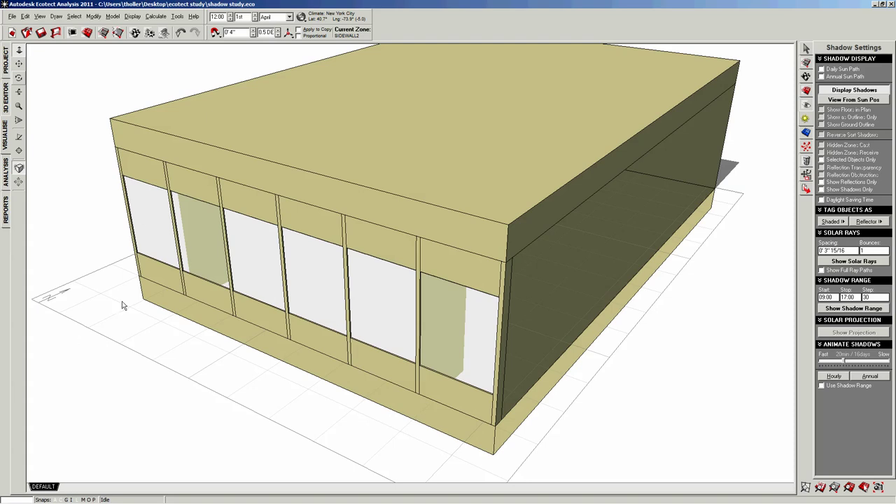
scroll(122, 305, down, 4)
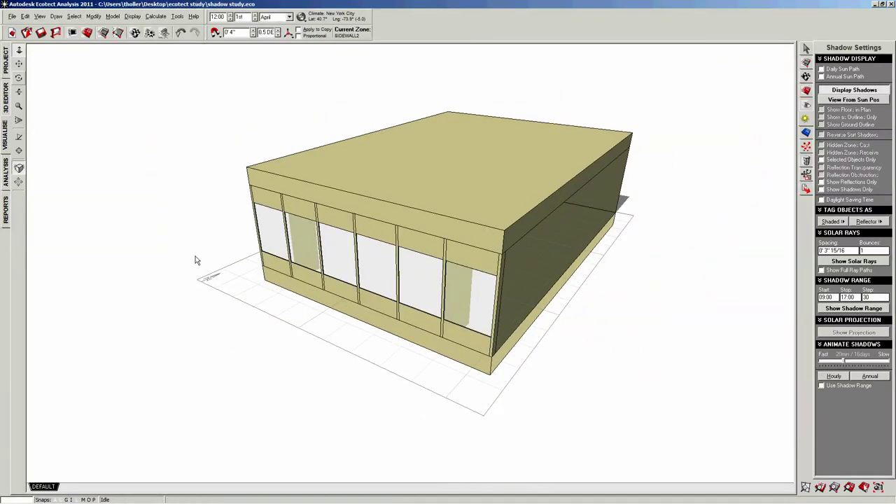
click(6, 64)
drag(734, 142, 727, 168)
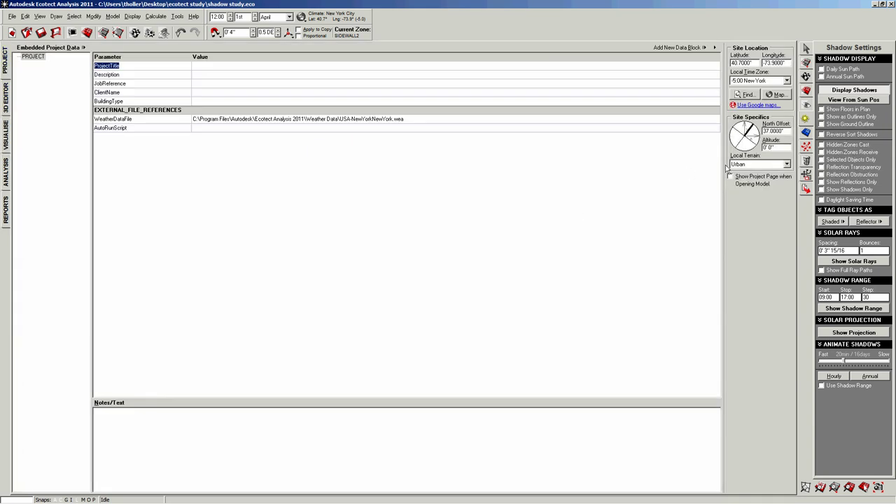
click(6, 98)
click(6, 144)
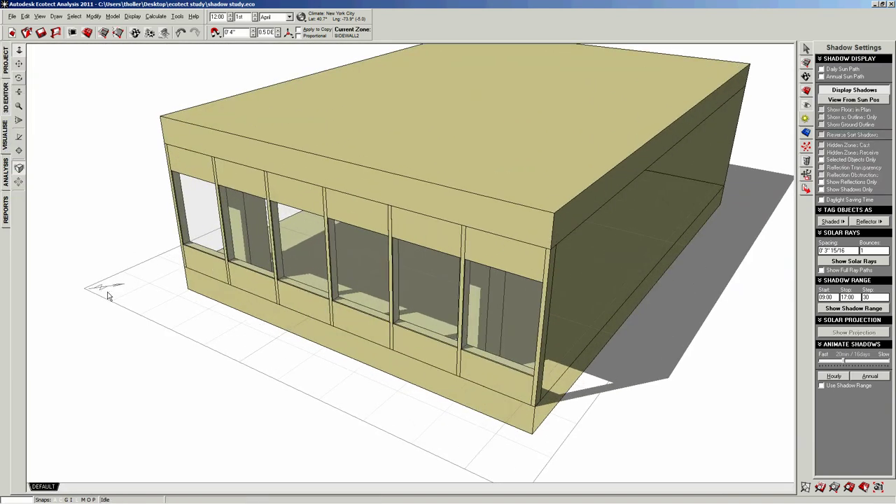
Set the site's north offset to 0 and return to the rendered model view to check the shadows.
click(6, 63)
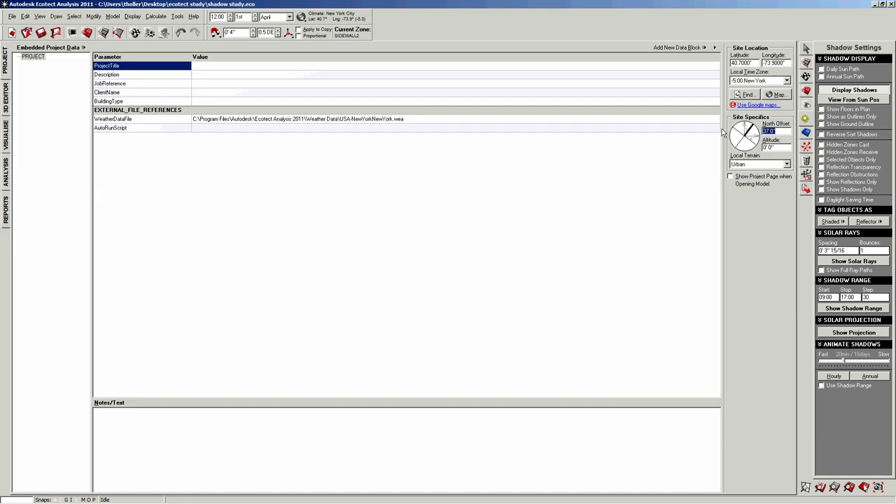
text(0)
click(6, 107)
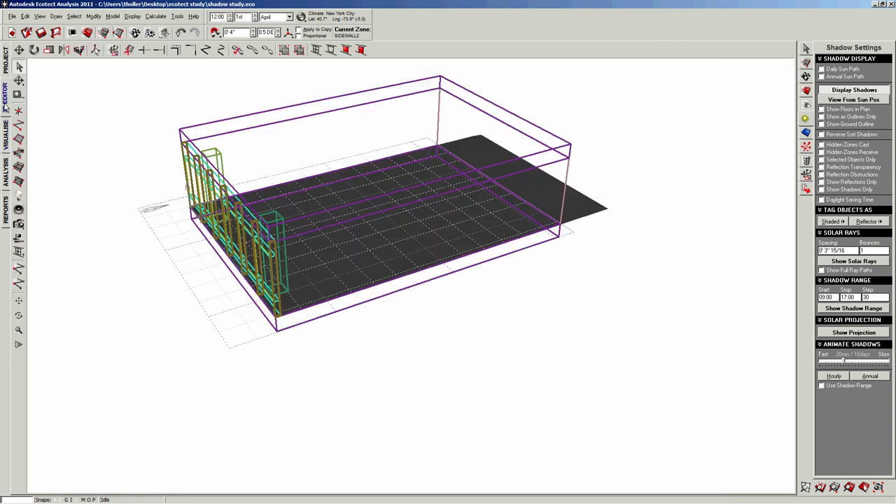
click(9, 144)
right_drag(243, 306, 322, 283)
middle_drag(323, 284, 359, 264)
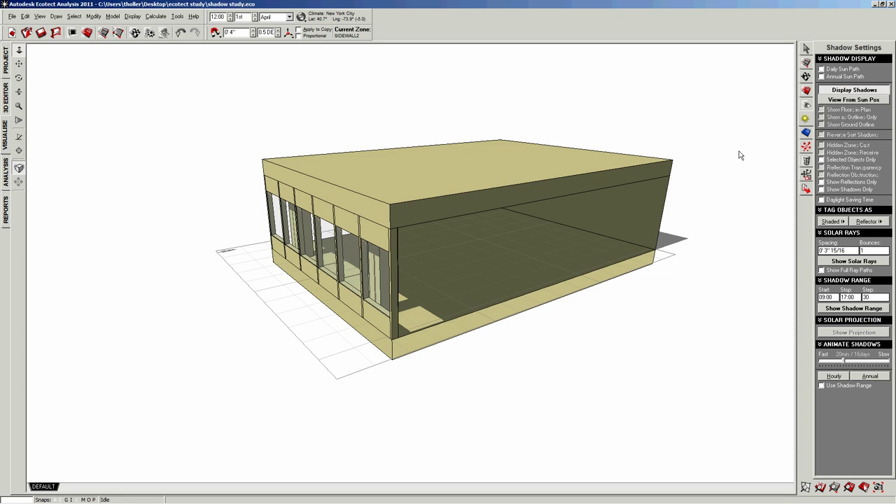
Turn on the SIDEWALL2 zone so the far side wall is included in the model display.
middle_drag(404, 265, 421, 247)
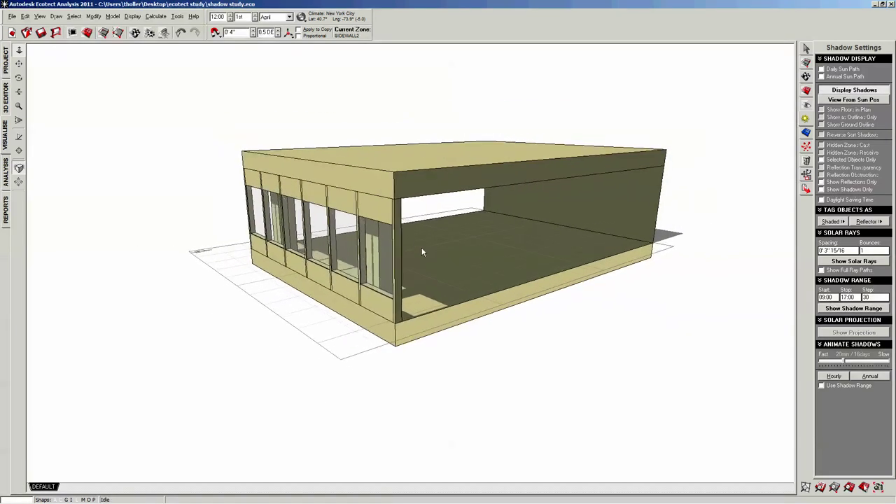
click(807, 77)
click(806, 65)
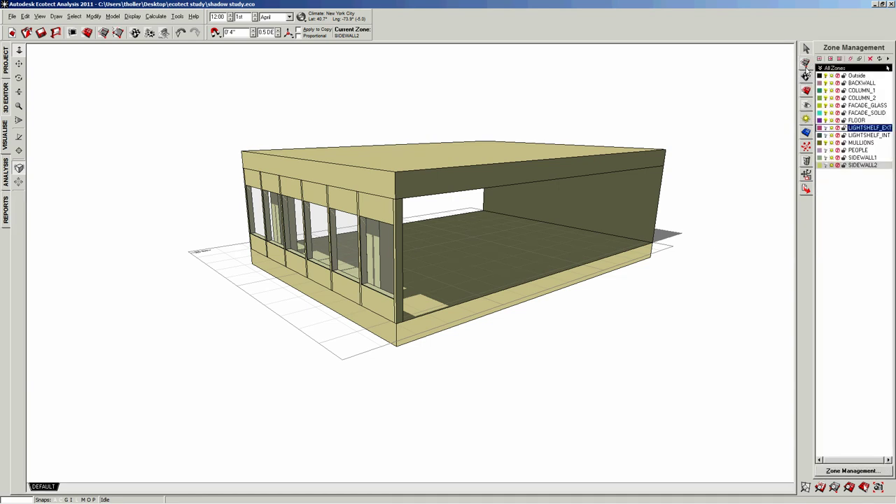
click(827, 166)
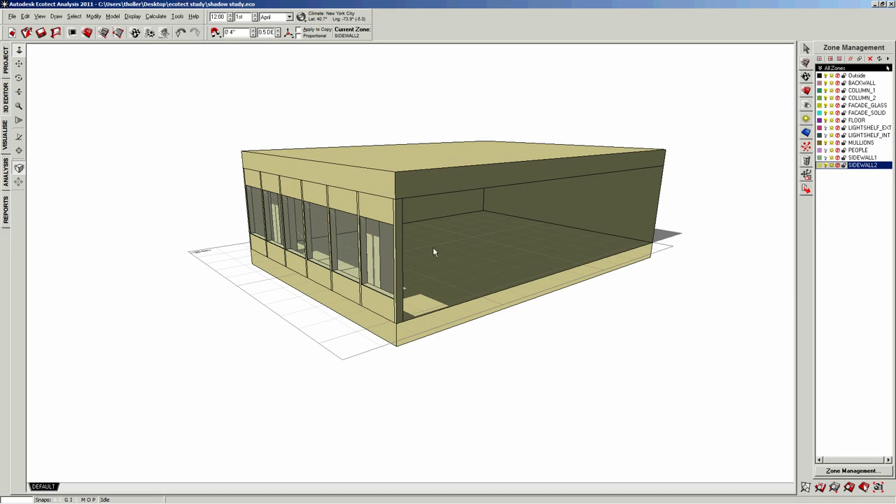
Display the daily sun path around the building and inspect it from the window facade and open side.
middle_drag(410, 283, 420, 259)
mouse_move(421, 259)
right_down()
mouse_move(428, 270)
mouse_move(423, 257)
right_up()
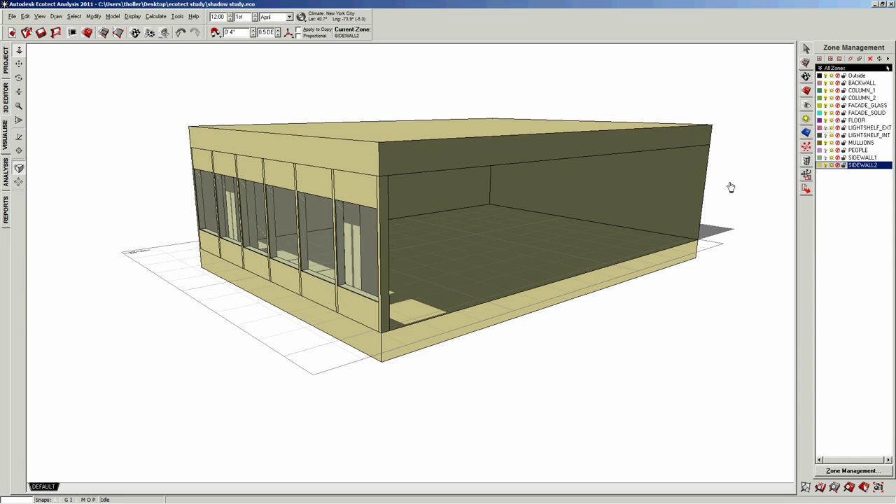
click(806, 120)
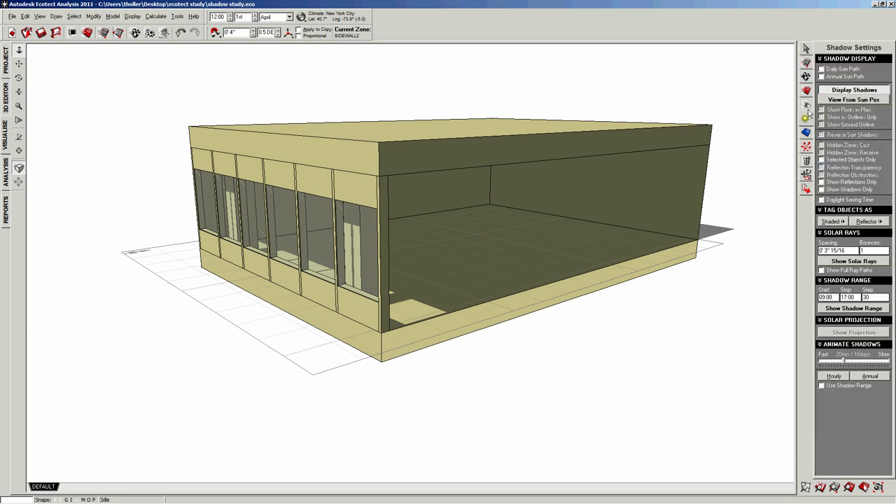
click(822, 69)
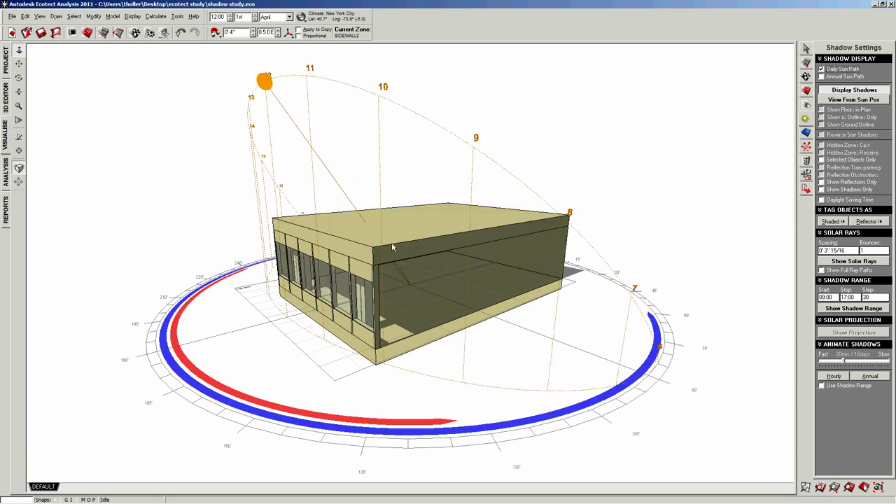
right_drag(392, 247, 462, 245)
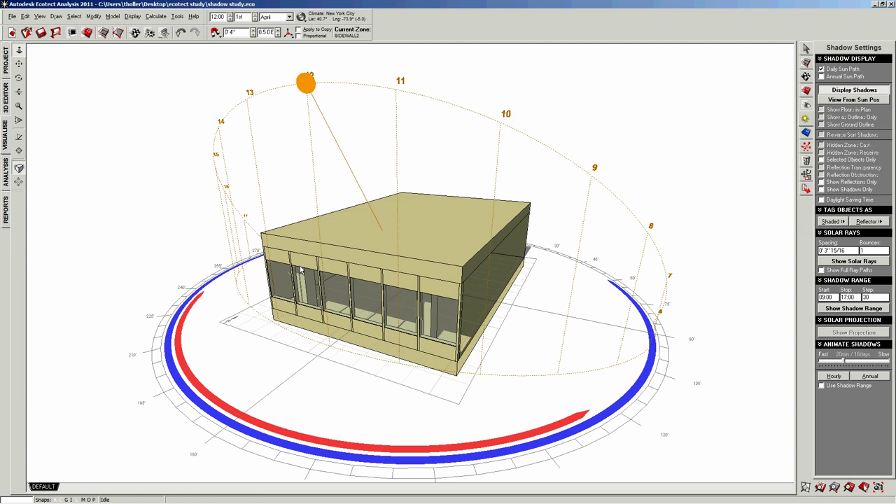
right_drag(301, 269, 304, 219)
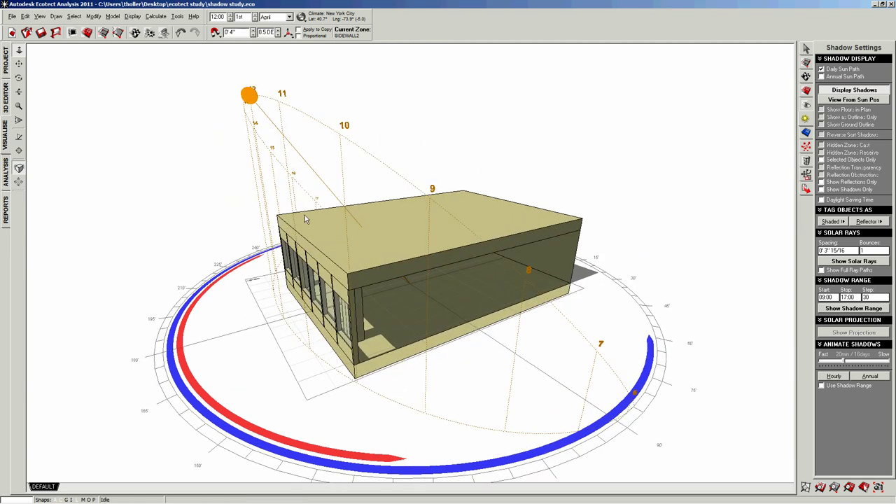
Set the shadow study date to the winter solstice and inspect the sunlight entering the room.
click(301, 17)
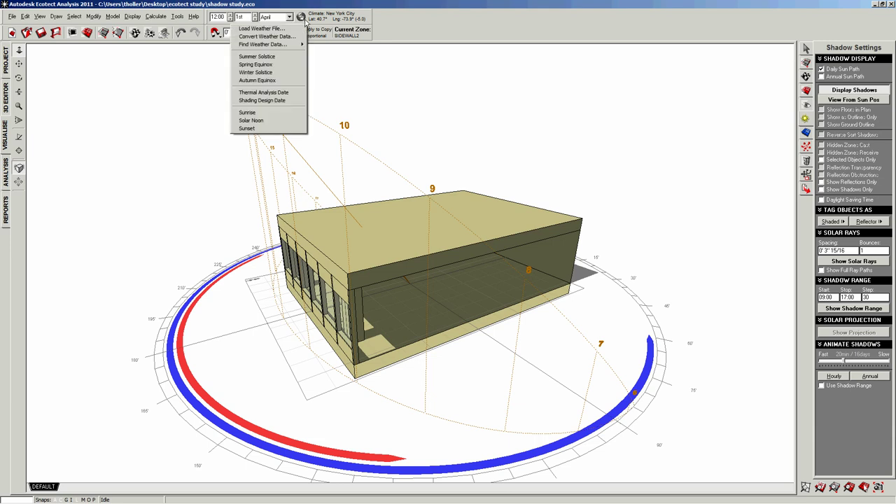
click(255, 73)
right_drag(233, 282, 280, 259)
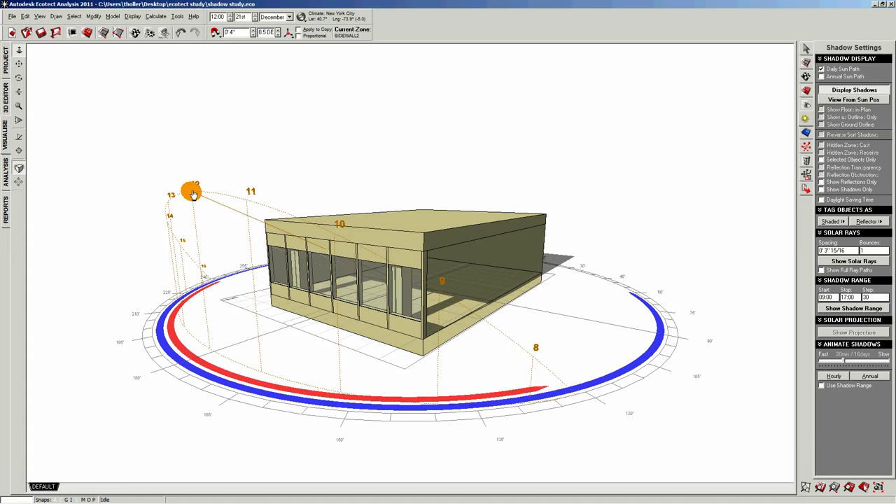
right_drag(266, 266, 232, 262)
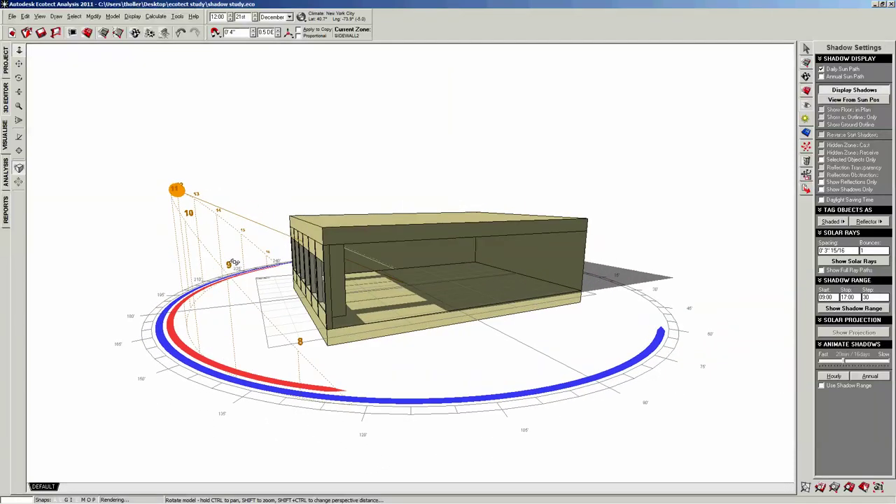
Move the sun along its daily path to 09:30 and view the shadows through the open side.
right_drag(190, 242, 238, 242)
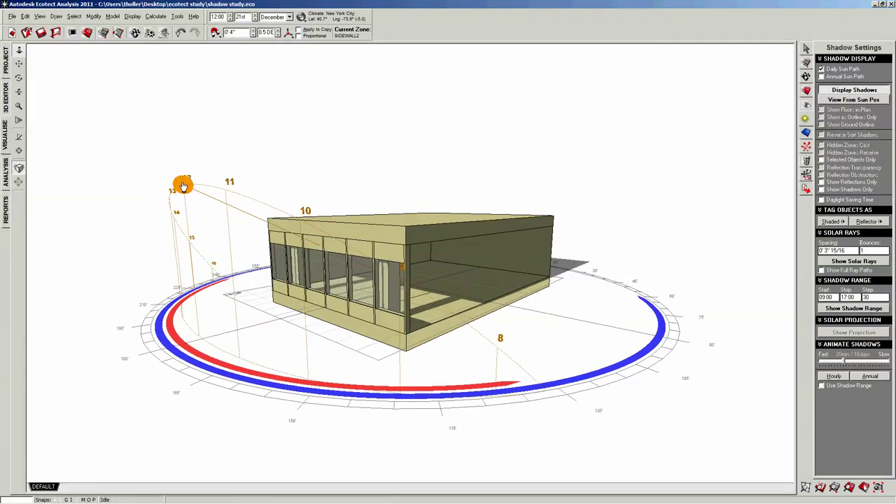
mouse_move(183, 185)
mouse_down()
mouse_move(256, 198)
mouse_move(322, 226)
mouse_move(424, 299)
mouse_move(360, 265)
mouse_up()
right_drag(348, 266, 313, 272)
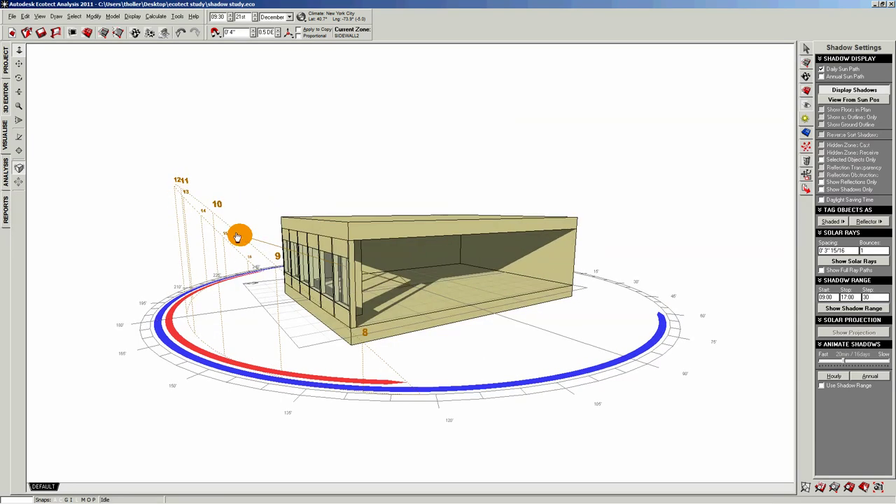
Move the winter solstice sun along its daily path to 09:00 and inspect the shadows from the facade corner and open side.
drag(237, 237, 275, 264)
mouse_move(364, 287)
right_down()
mouse_move(250, 284)
mouse_move(260, 304)
mouse_move(377, 299)
right_up()
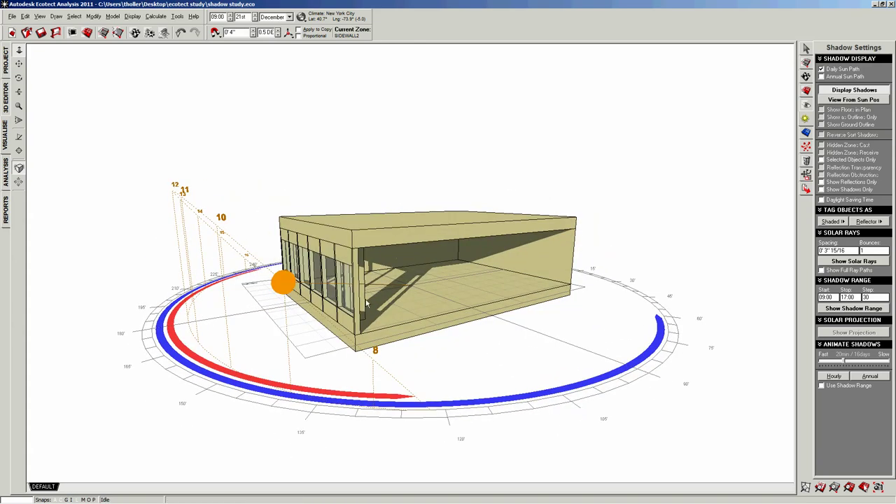
right_drag(352, 312, 327, 306)
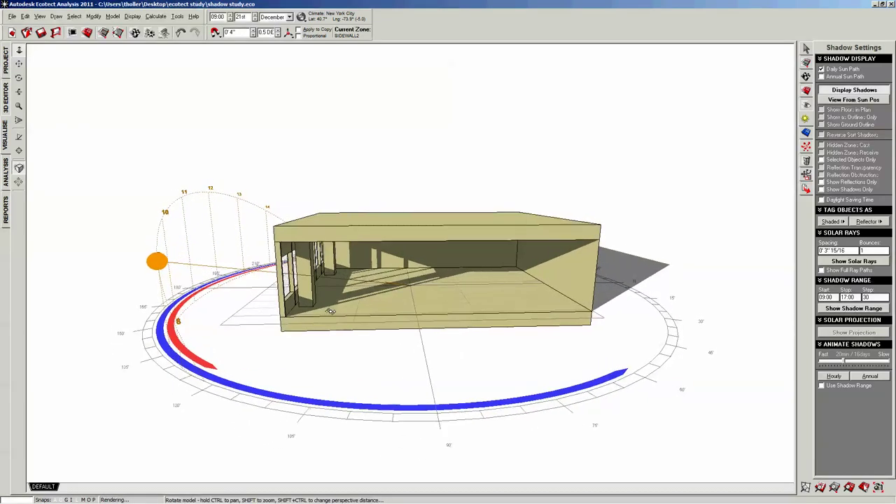
right_drag(330, 311, 440, 310)
Move the sun to 12:00 and on to 13:45, inspecting the interior shadows from the window facade and open side.
drag(306, 279, 170, 188)
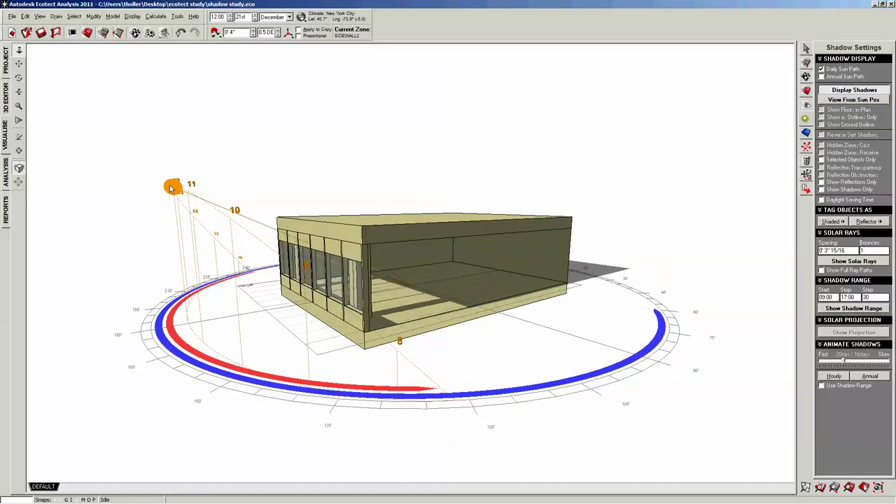
right_drag(170, 187, 286, 290)
drag(463, 267, 290, 304)
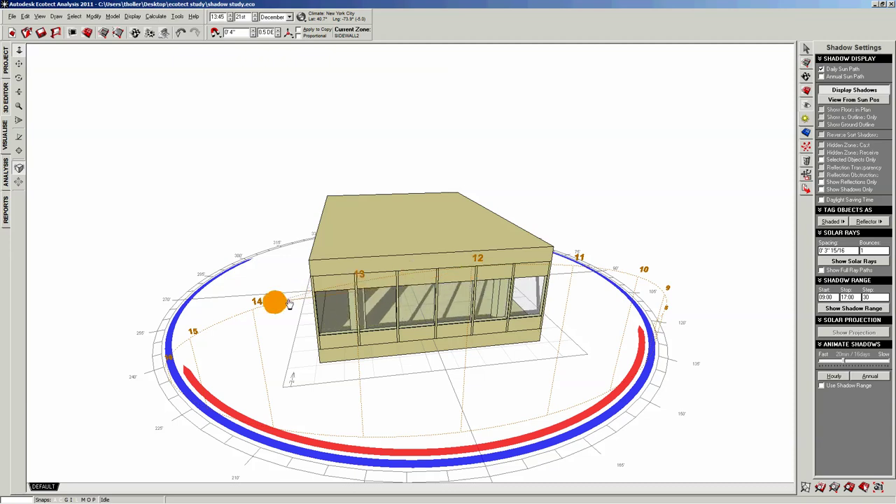
right_drag(286, 317, 175, 228)
right_drag(338, 340, 242, 347)
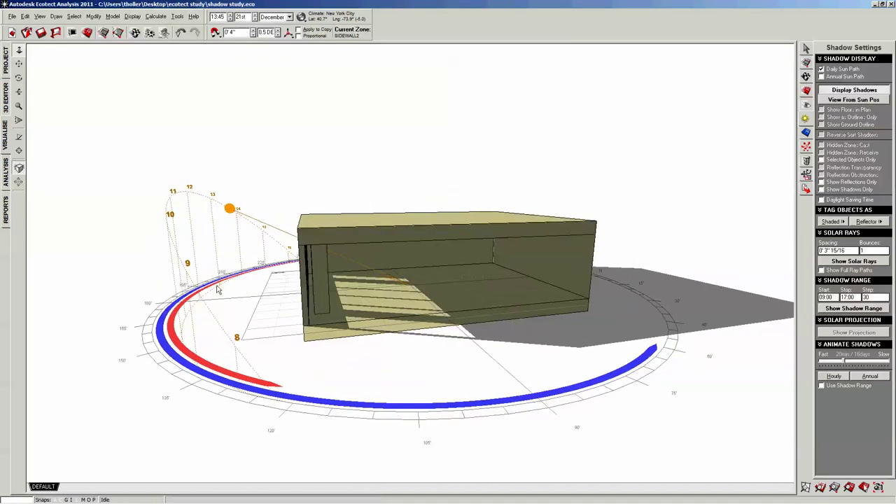
Return the sun to 12:00 and inspect the noon light through the window facade and the open side.
right_drag(214, 280, 305, 307)
drag(161, 259, 237, 261)
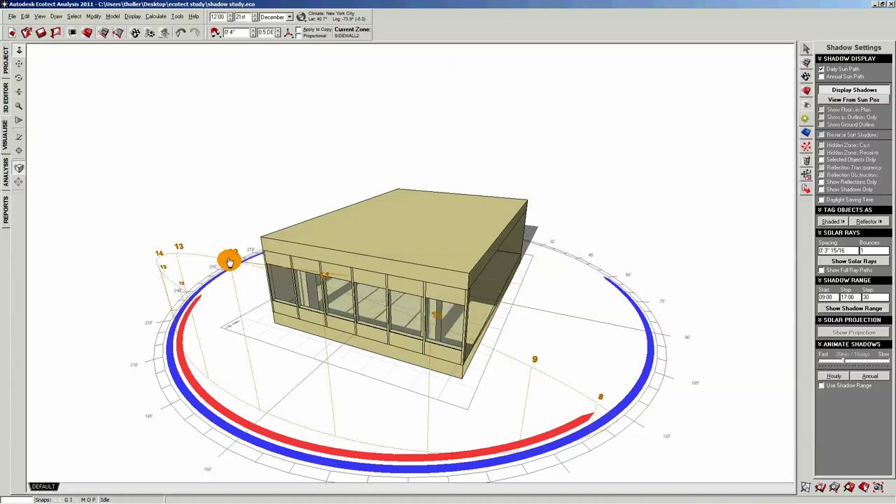
right_drag(236, 261, 187, 269)
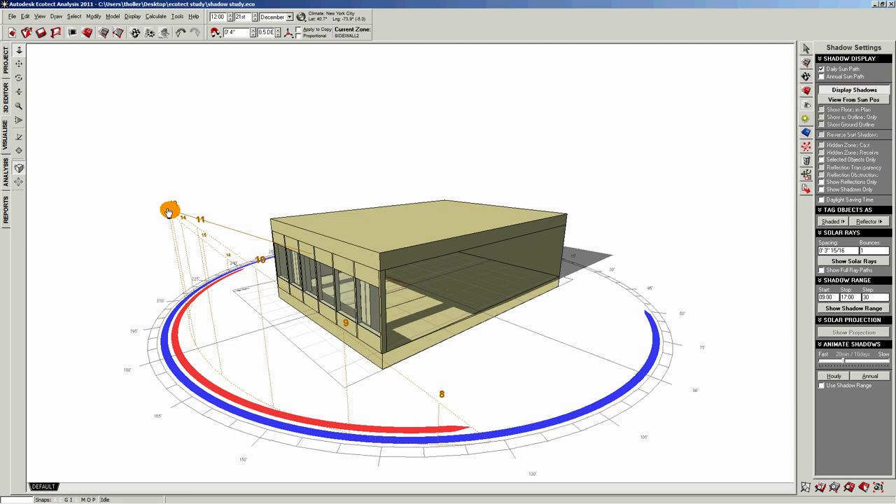
right_drag(168, 212, 240, 222)
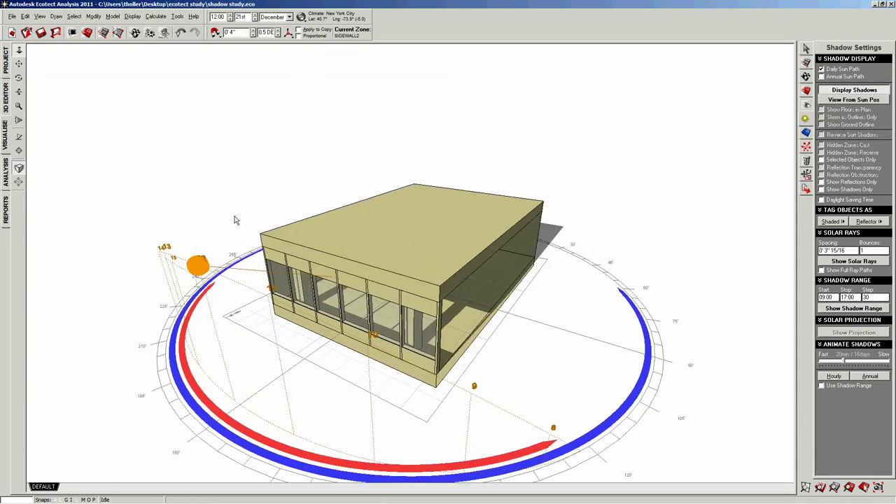
right_drag(259, 210, 286, 211)
Move the noon sun along its annual path to 25th June, and reset the date to the winter solstice.
mouse_move(260, 295)
mouse_move(242, 276)
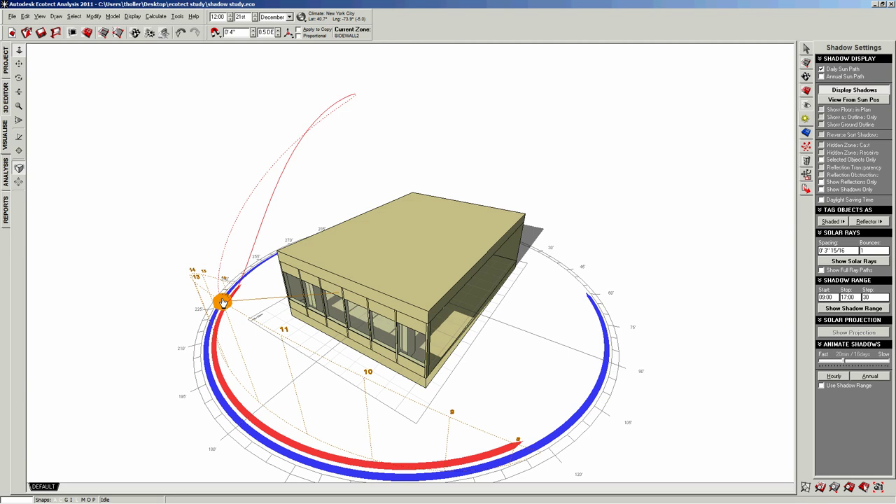
mouse_move(222, 303)
mouse_down()
mouse_move(218, 259)
mouse_move(249, 222)
mouse_move(238, 188)
mouse_move(277, 180)
mouse_move(326, 117)
mouse_move(358, 98)
mouse_move(352, 114)
mouse_move(340, 127)
mouse_move(321, 78)
mouse_move(343, 63)
mouse_move(369, 101)
mouse_move(372, 77)
mouse_up()
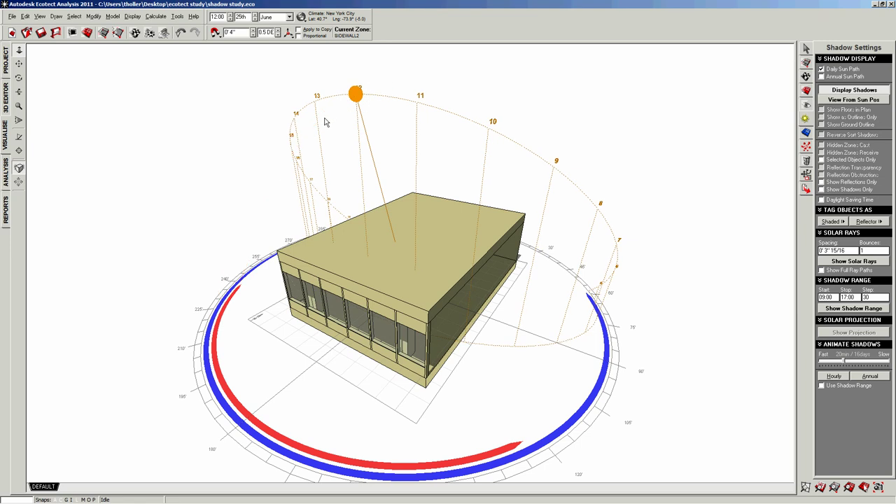
click(301, 18)
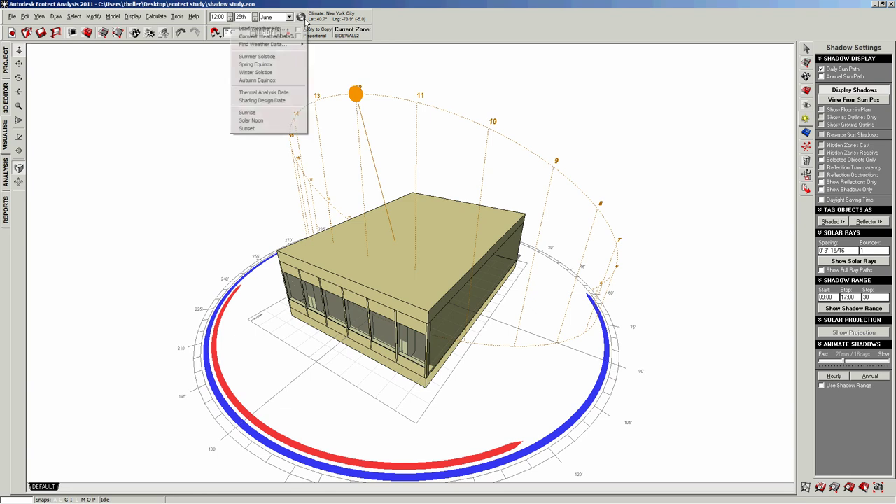
click(256, 73)
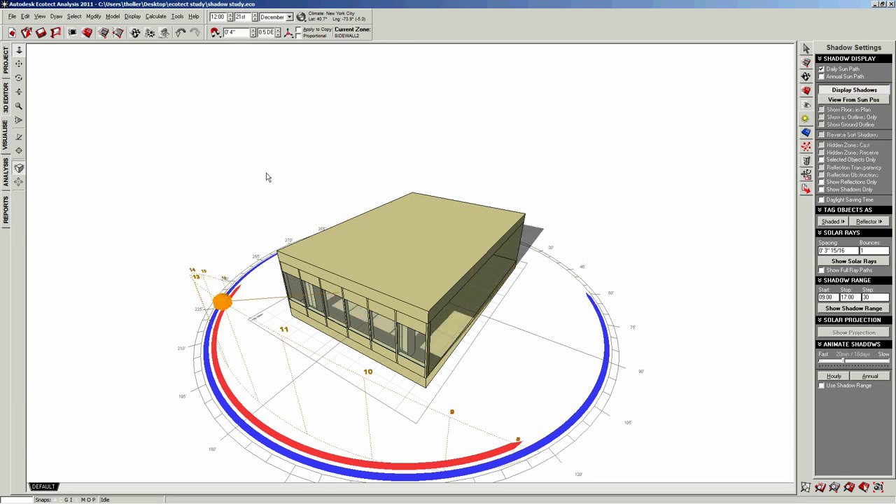
Set the shadow study date to the summer solstice and view the building from its open side.
click(302, 17)
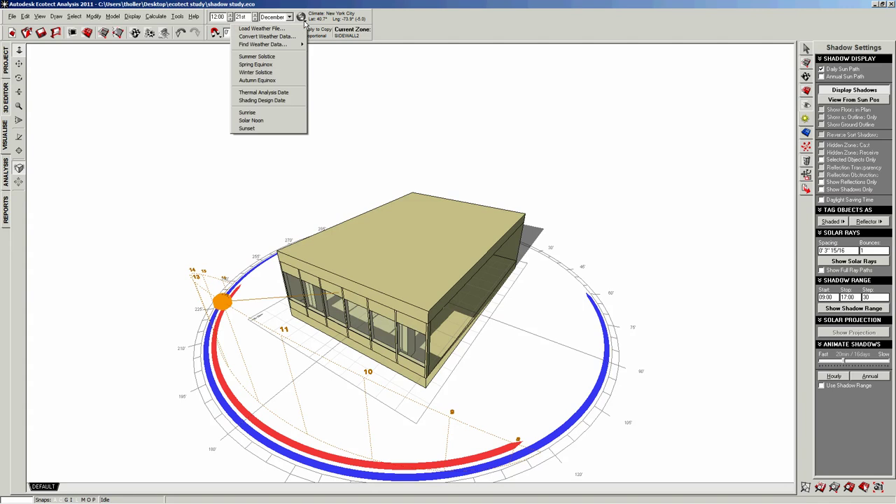
click(256, 57)
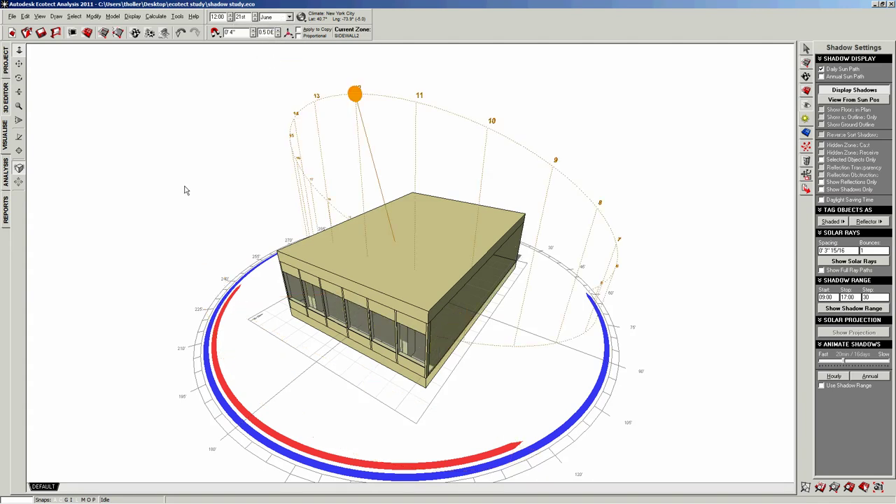
middle_drag(186, 190, 350, 166)
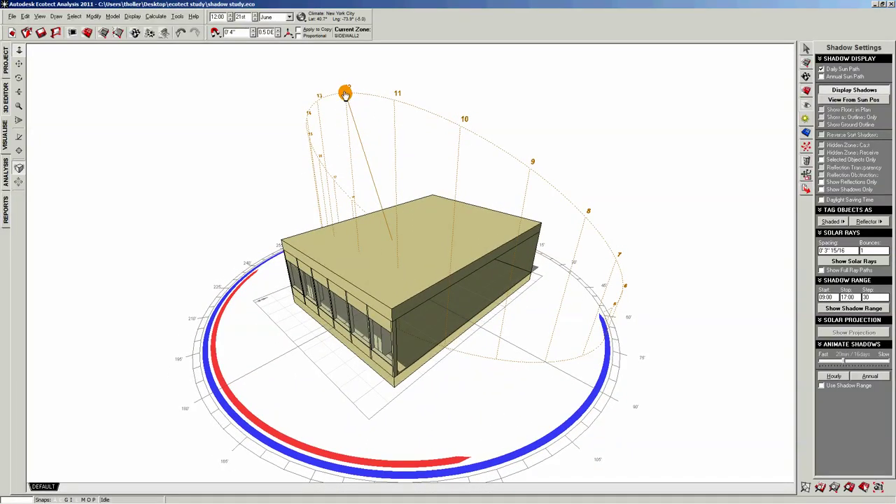
Sweep the summer solstice sun through the morning hours and back to 12:00, ending on a view of the window facade.
drag(345, 95, 625, 285)
right_drag(608, 333, 478, 281)
drag(522, 269, 353, 92)
middle_drag(353, 92, 476, 142)
drag(522, 126, 352, 96)
middle_drag(353, 95, 402, 168)
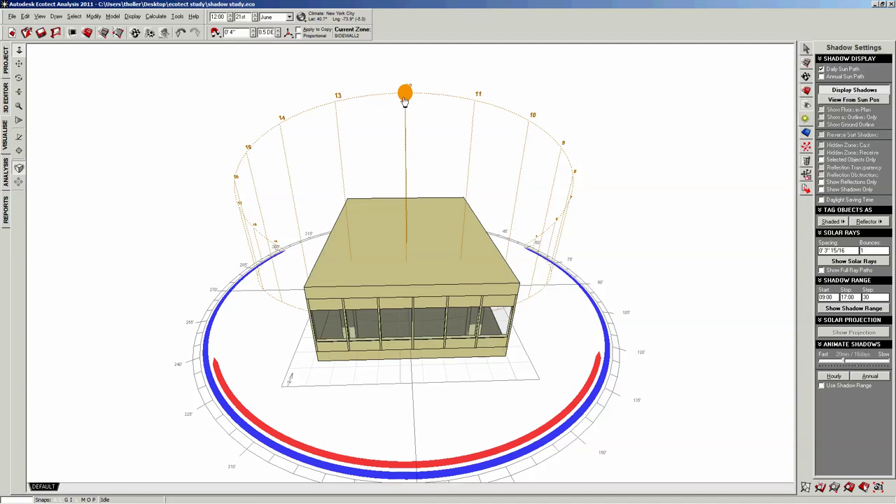
Move the summer solstice sun to 10:00 and examine the shadows inside the room from the open side.
drag(404, 93, 529, 66)
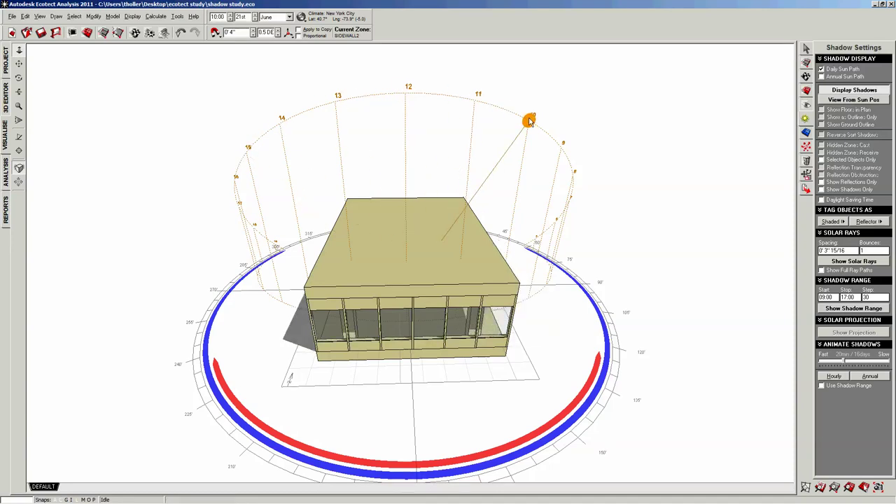
middle_drag(530, 66, 257, 240)
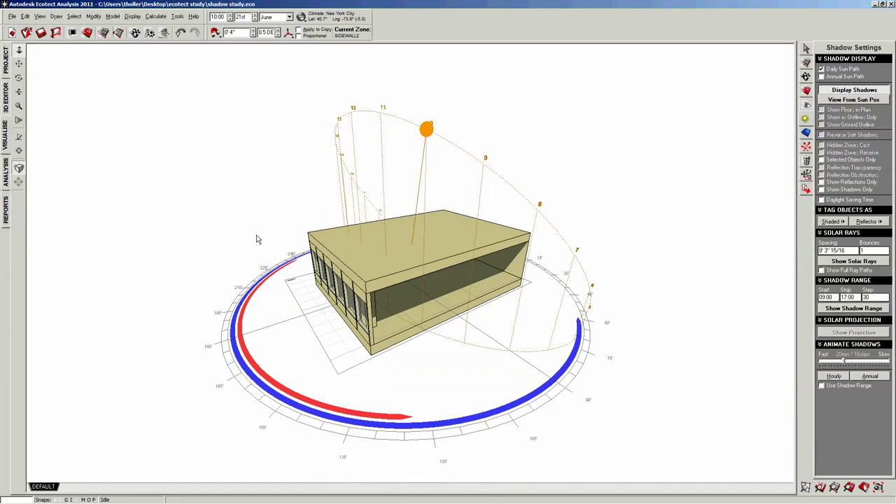
mouse_move(227, 305)
right_down()
mouse_move(228, 283)
mouse_move(225, 290)
right_up()
shift+right_drag(264, 312, 267, 297)
middle_drag(267, 297, 269, 316)
Move the sun to 12:00 and on to 11:00, and inspect the summer shading through the open side.
drag(468, 91, 354, 94)
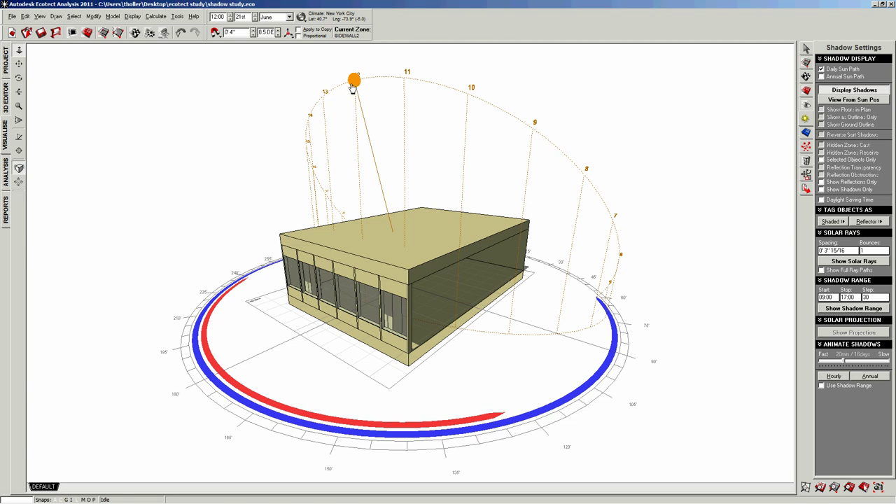
drag(353, 87, 402, 81)
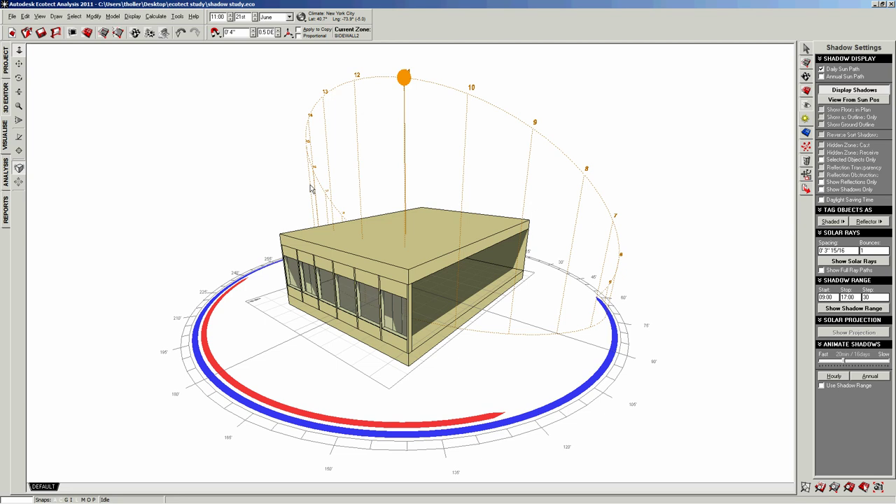
right_drag(364, 147, 269, 327)
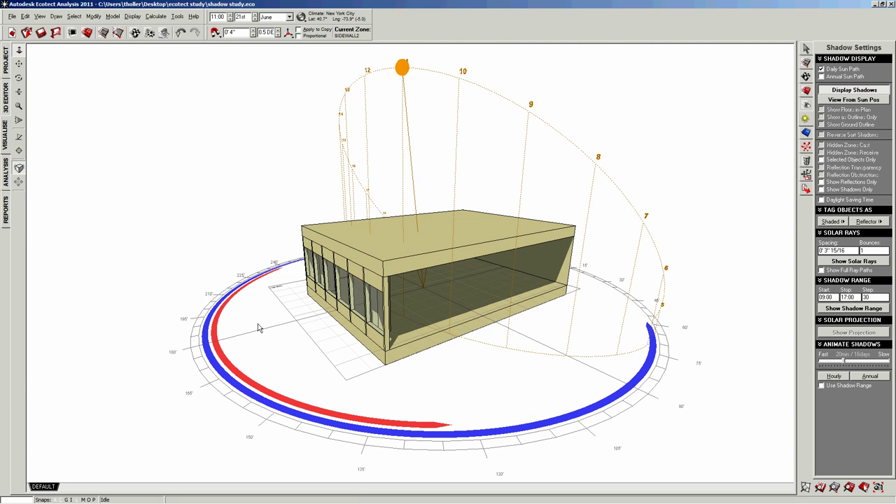
right_drag(259, 324, 273, 340)
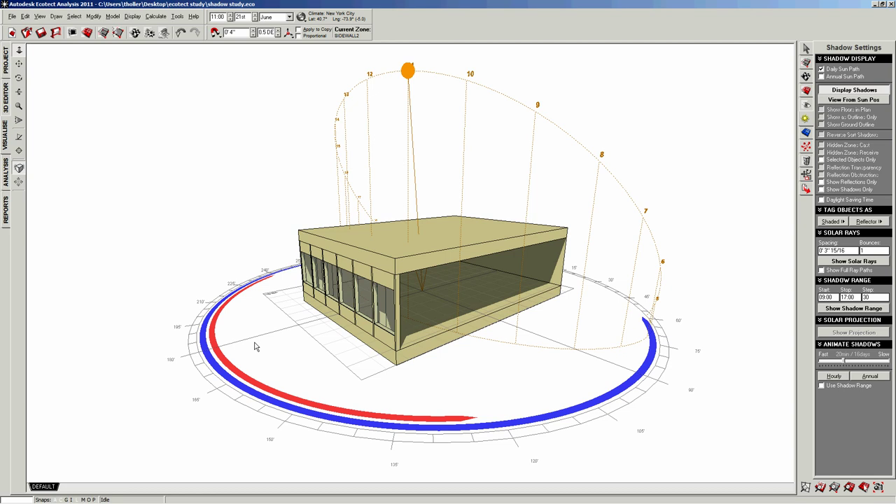
mouse_move(258, 345)
right_down()
mouse_move(272, 347)
mouse_move(259, 341)
mouse_move(269, 335)
right_up()
scroll(269, 336, down, 2)
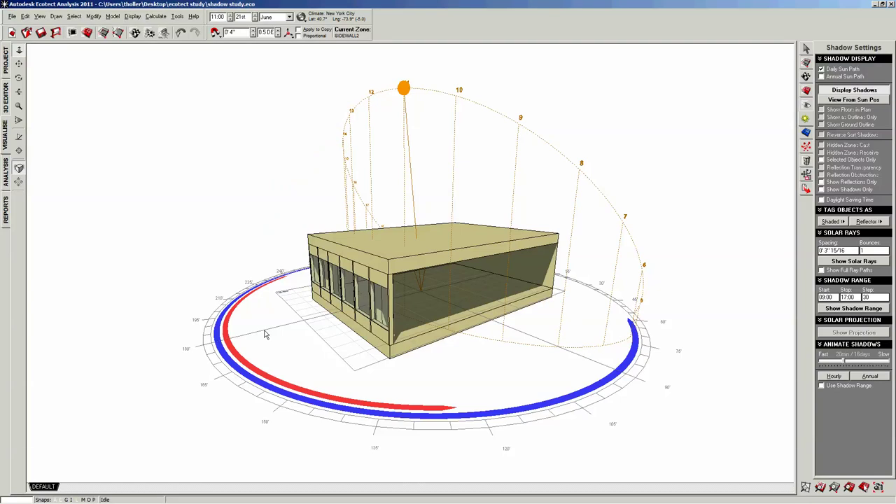
Move the sun along its annual path to 24th December at 11:30, and on to 20th August at 11:30.
drag(394, 97, 243, 240)
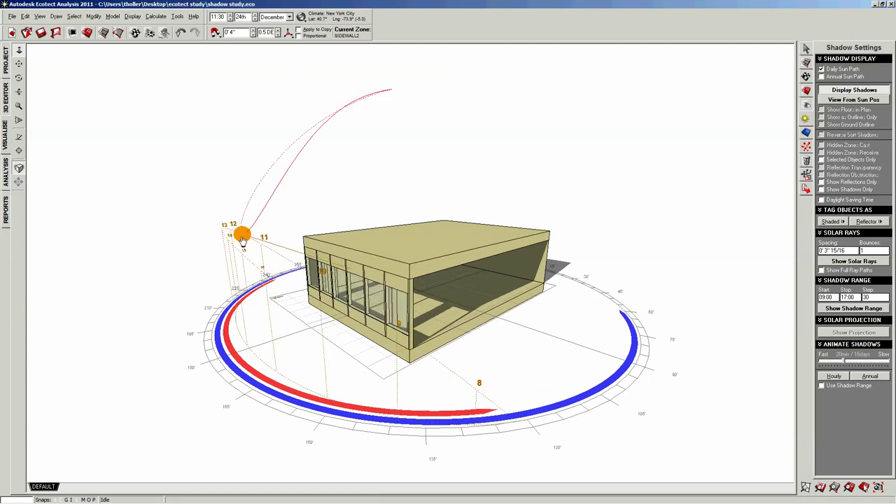
mouse_move(329, 310)
right_down()
mouse_move(284, 303)
mouse_move(299, 290)
mouse_move(296, 303)
right_up()
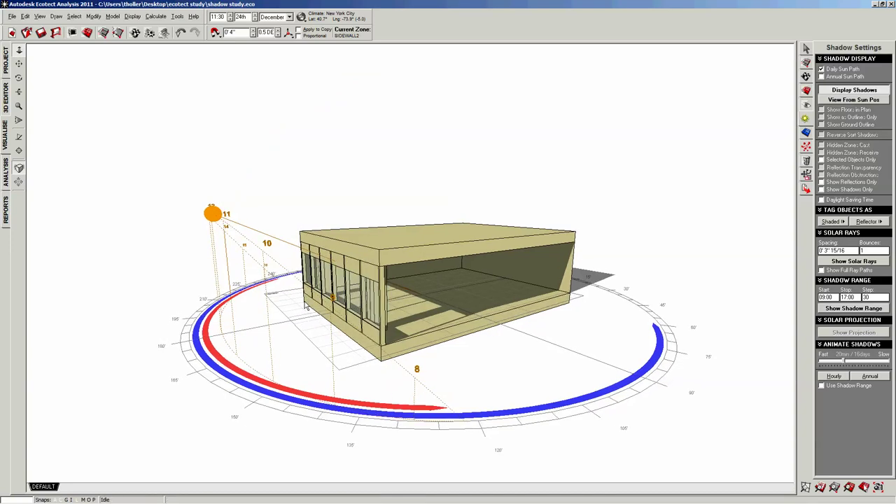
mouse_move(212, 215)
mouse_down()
mouse_move(316, 148)
mouse_move(394, 78)
mouse_move(324, 105)
mouse_move(219, 229)
mouse_move(210, 218)
mouse_move(310, 92)
mouse_move(384, 72)
mouse_move(320, 90)
mouse_move(208, 240)
mouse_move(308, 105)
mouse_move(382, 72)
mouse_move(328, 126)
mouse_move(344, 103)
mouse_up()
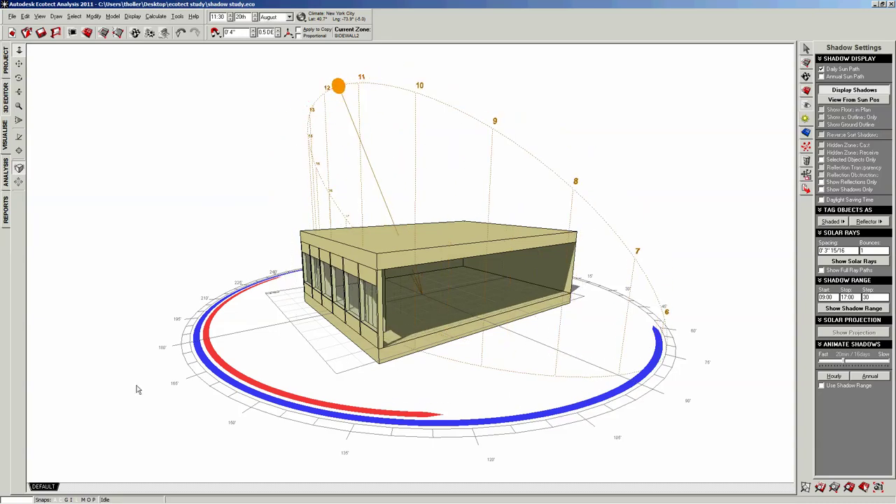
Save the current view as a new camera named View 1, and check it by switching to the default view and back.
right_click(43, 488)
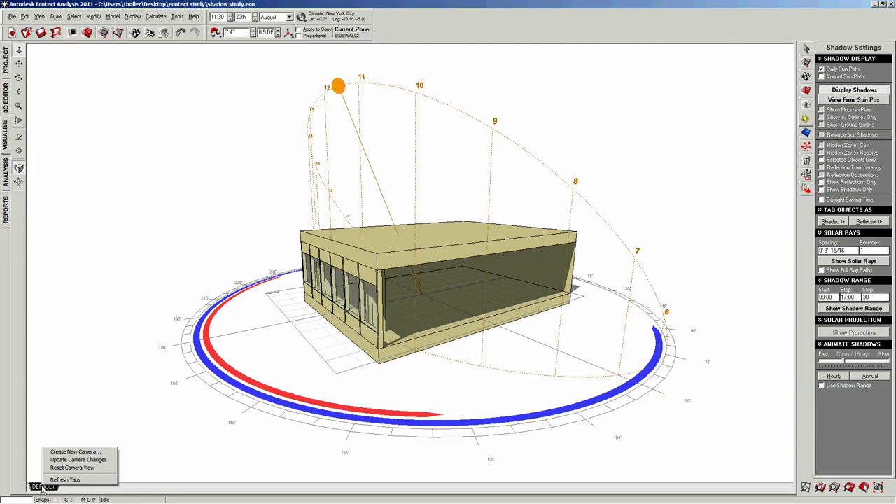
click(66, 453)
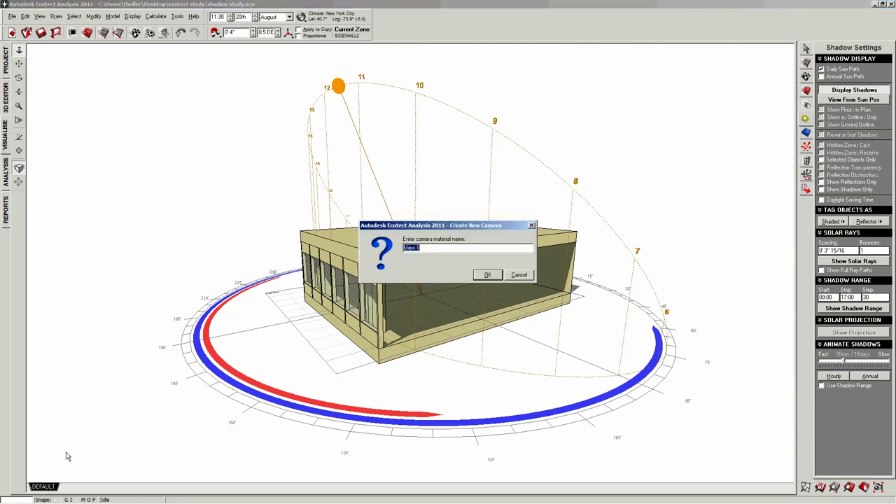
click(488, 274)
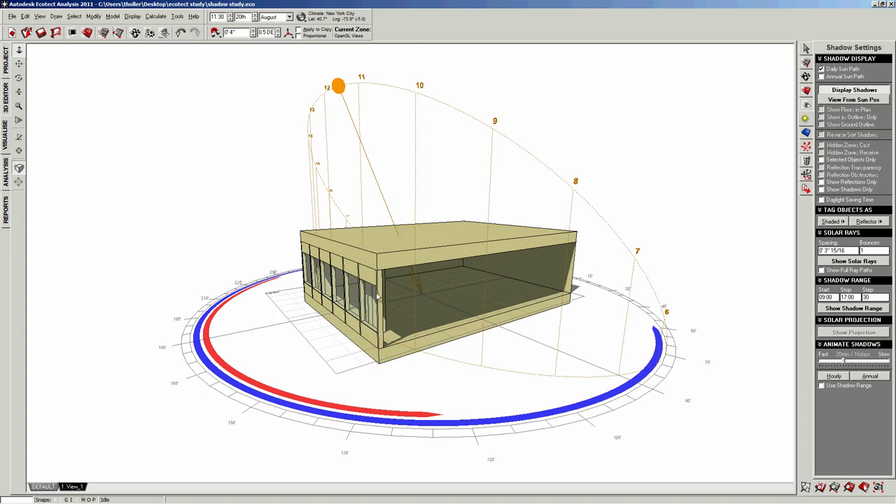
click(42, 487)
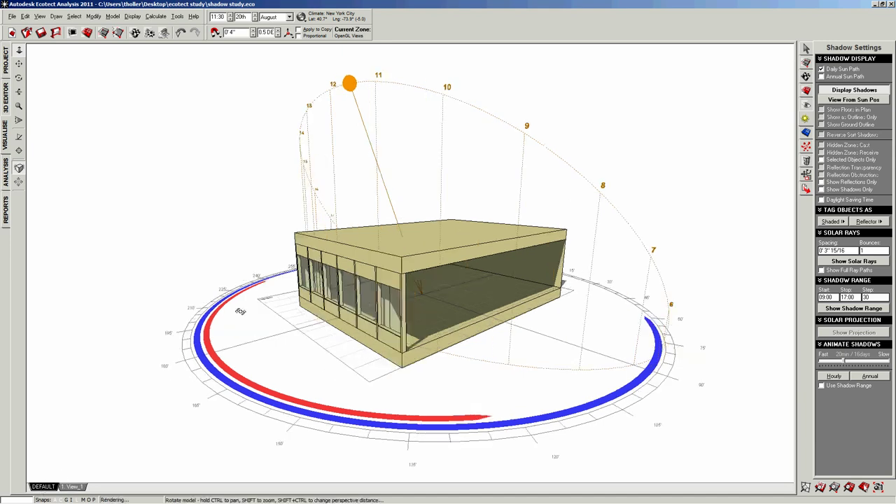
click(73, 486)
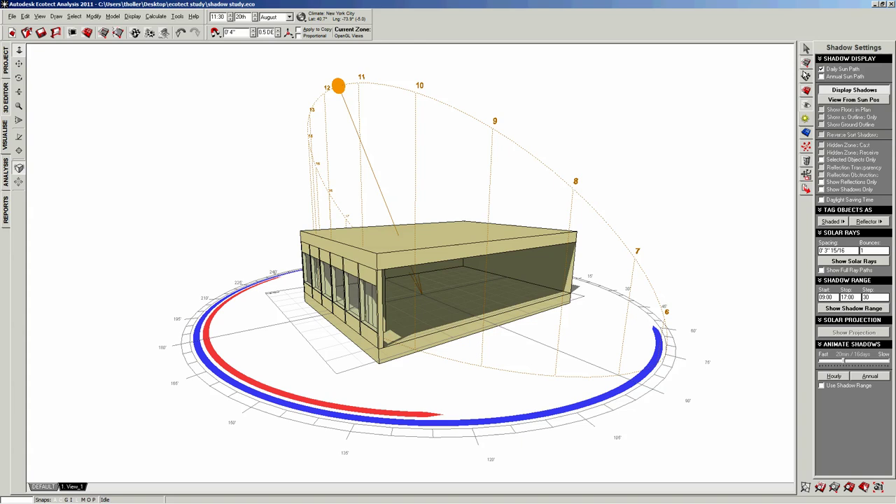
Display the model's surfaces in the background colour and its outlines in the material colour.
click(806, 75)
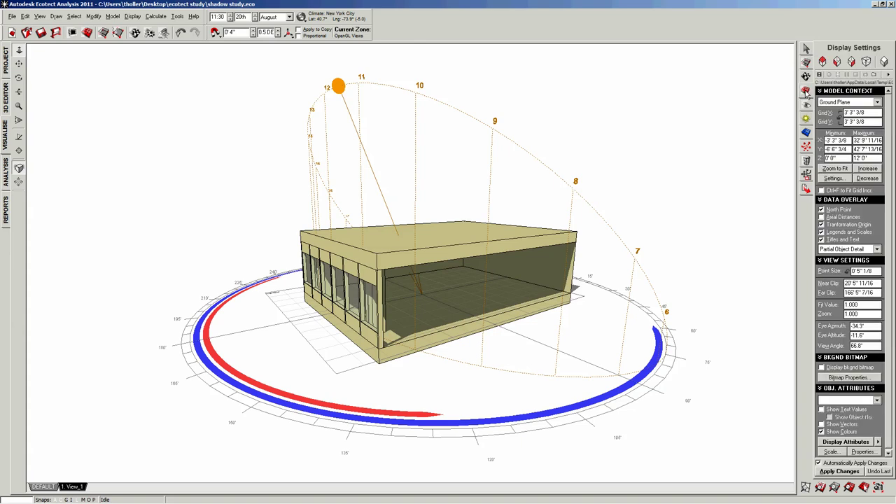
click(806, 104)
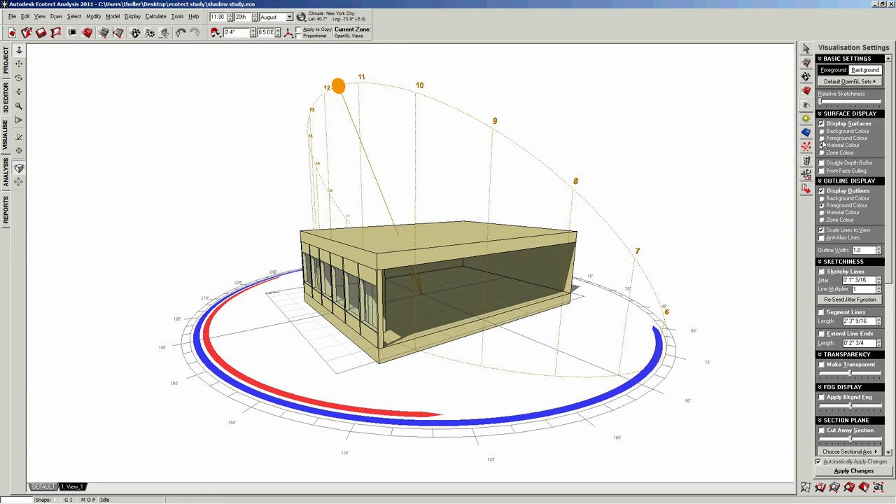
click(822, 131)
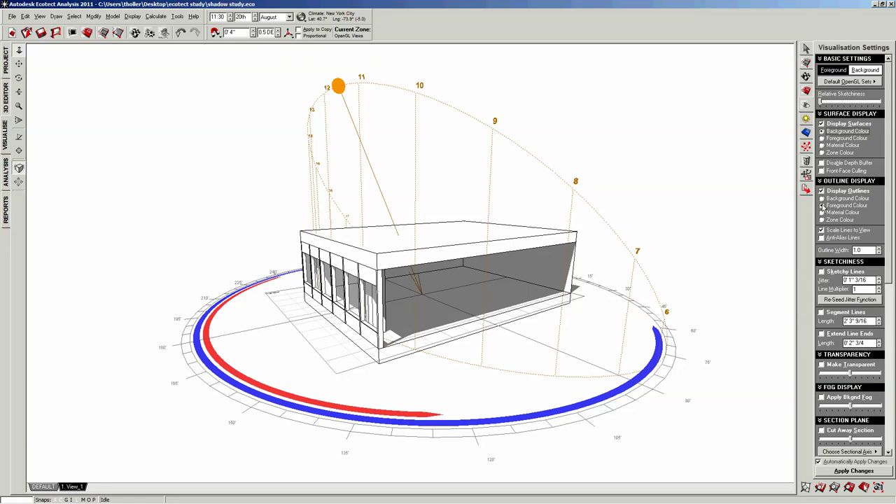
click(833, 70)
click(823, 213)
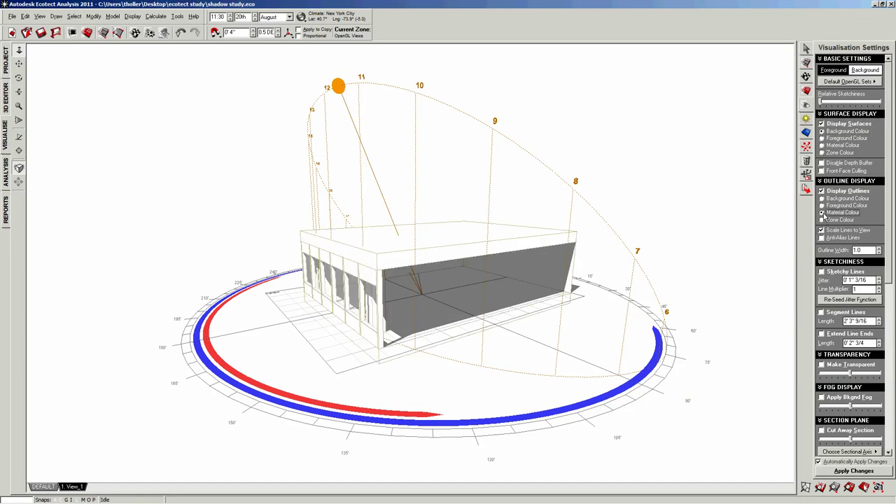
Compare foreground and background colours for the outlines, keep the foreground colour, and try anti-aliased lines.
click(823, 205)
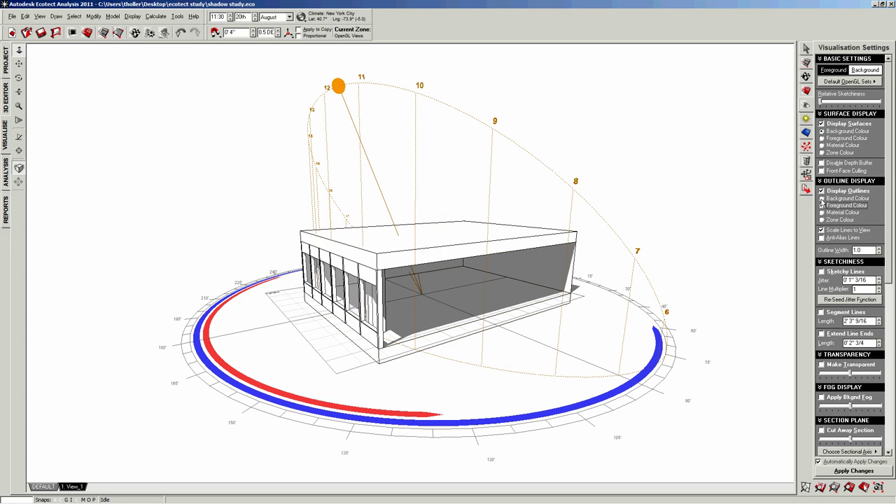
click(823, 200)
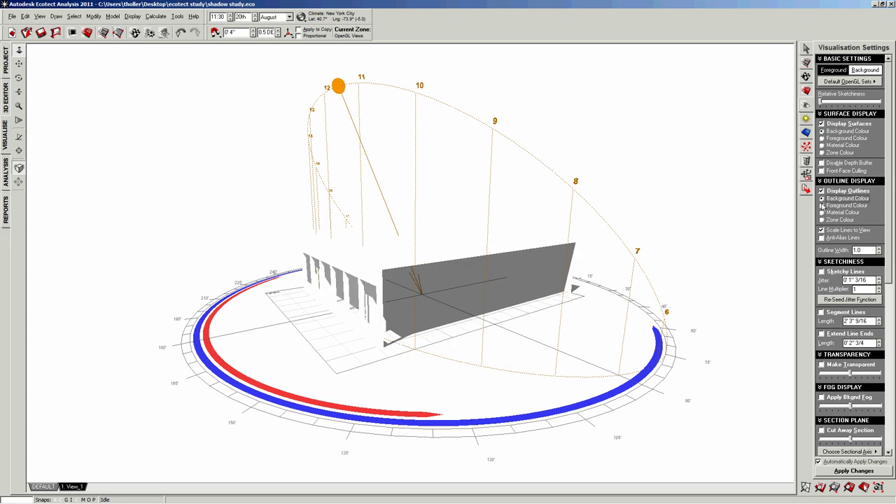
click(822, 206)
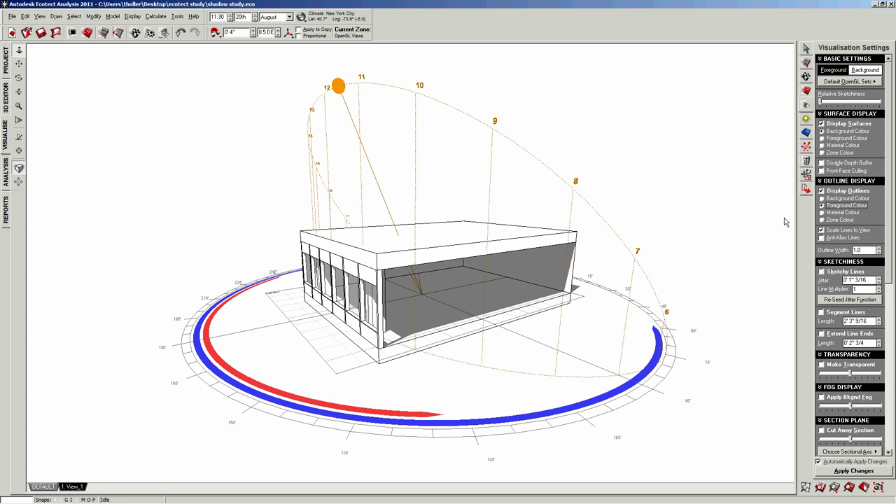
click(822, 238)
click(822, 239)
Update the View_1 camera with the current changes, and check it by switching to the default view and back.
right_click(72, 490)
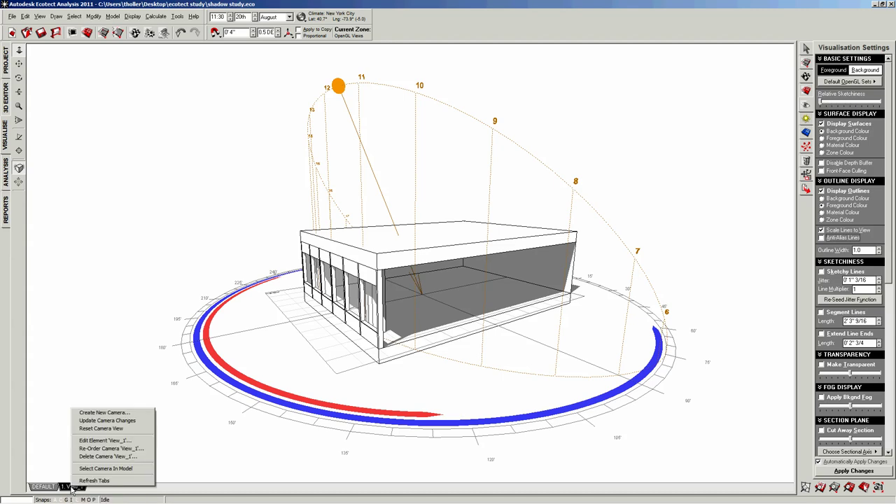
click(91, 420)
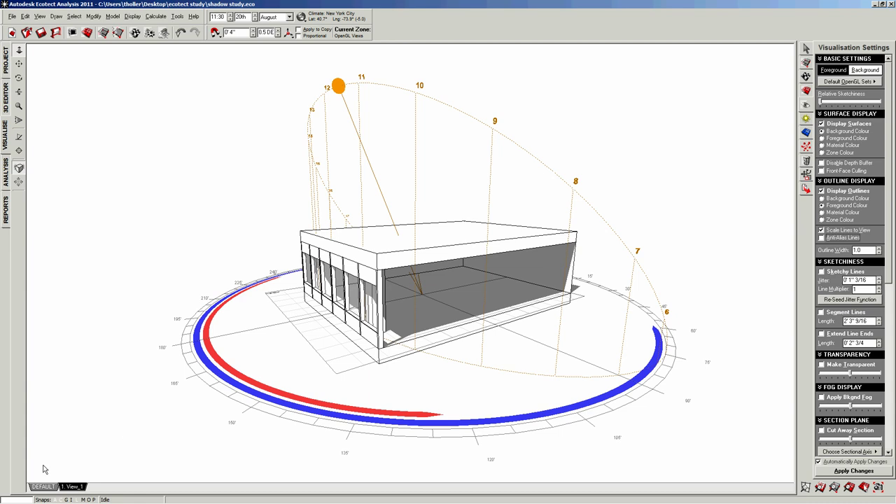
click(43, 486)
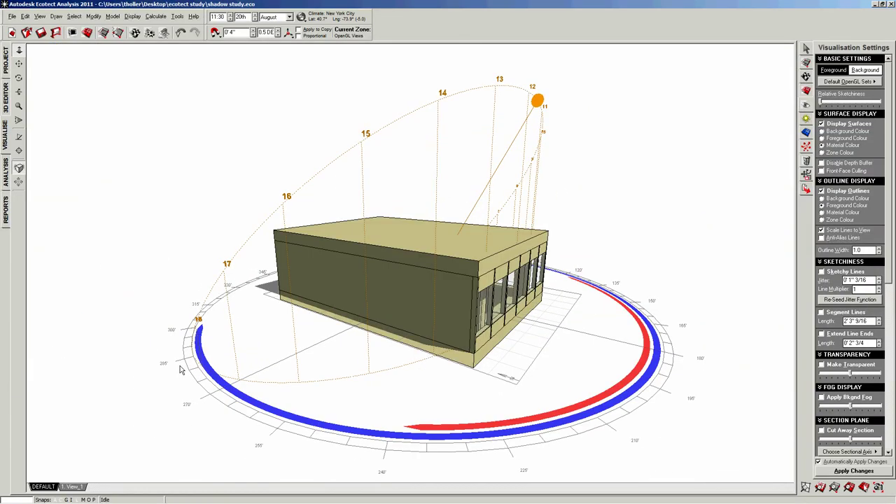
click(70, 489)
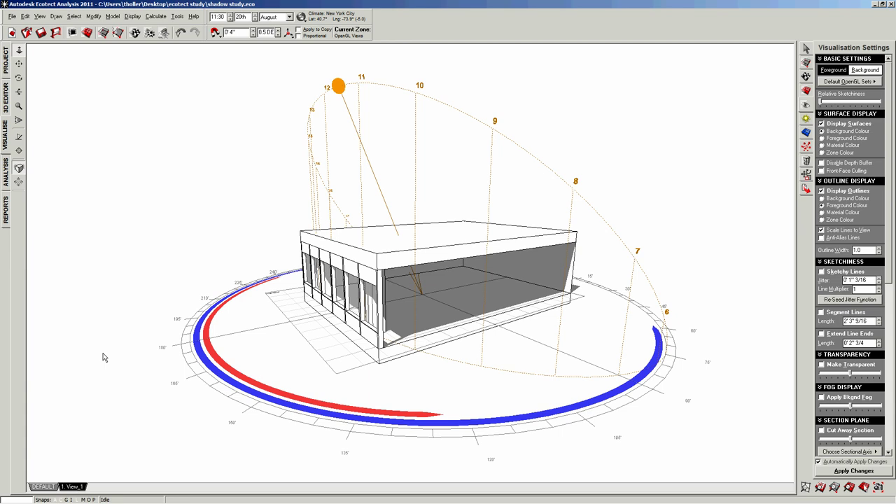
Set the sun to the summer solstice at 9:00.
click(302, 17)
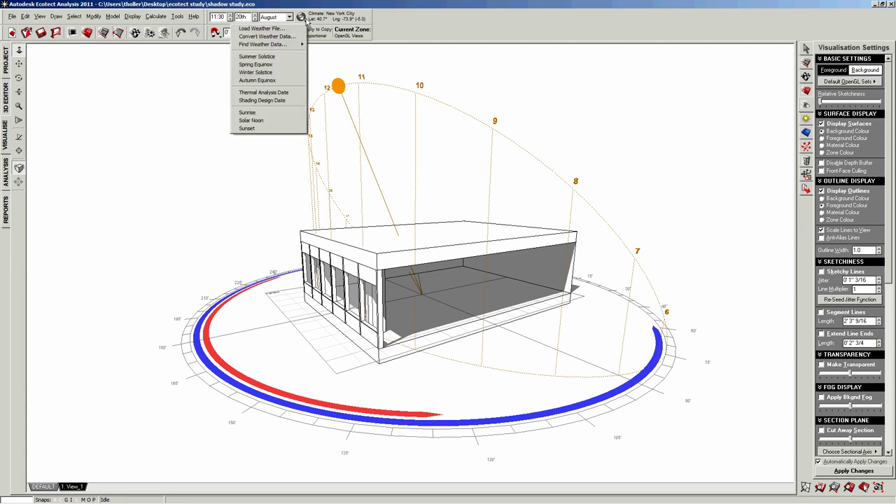
click(257, 56)
click(221, 16)
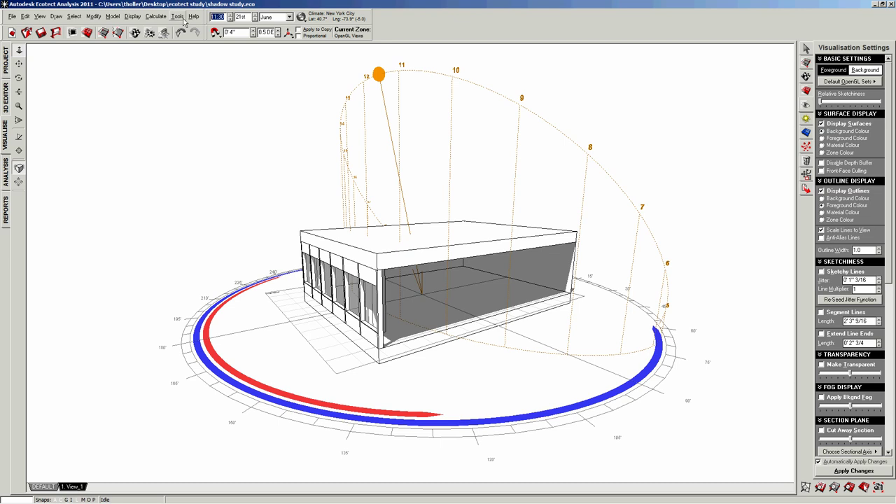
text(9)
key(Return)
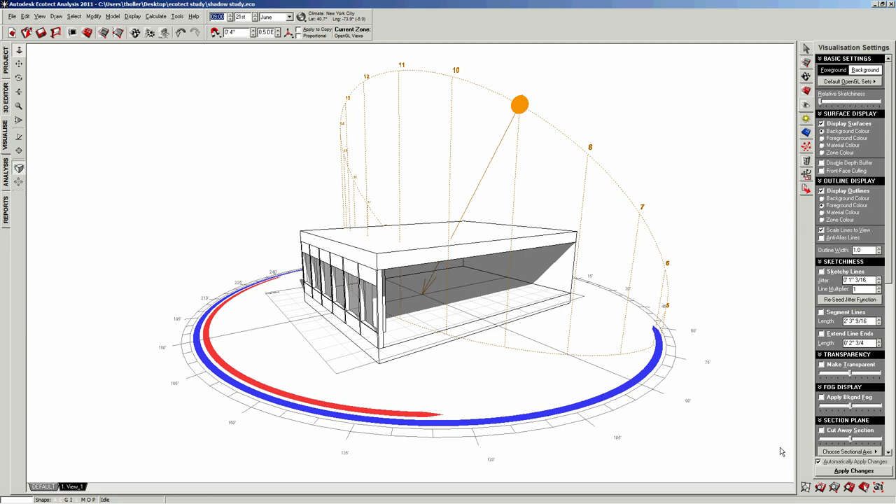
Copy the 9:00 view as a bitmap and paste it into a new 1644 x 940 pixel Photoshop document with a white background.
click(879, 488)
click(819, 455)
mouse_move(57, 500)
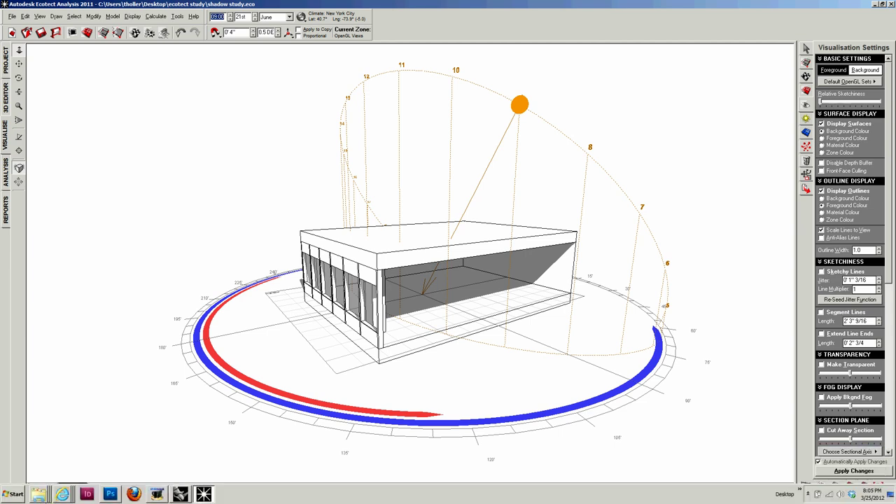
click(112, 495)
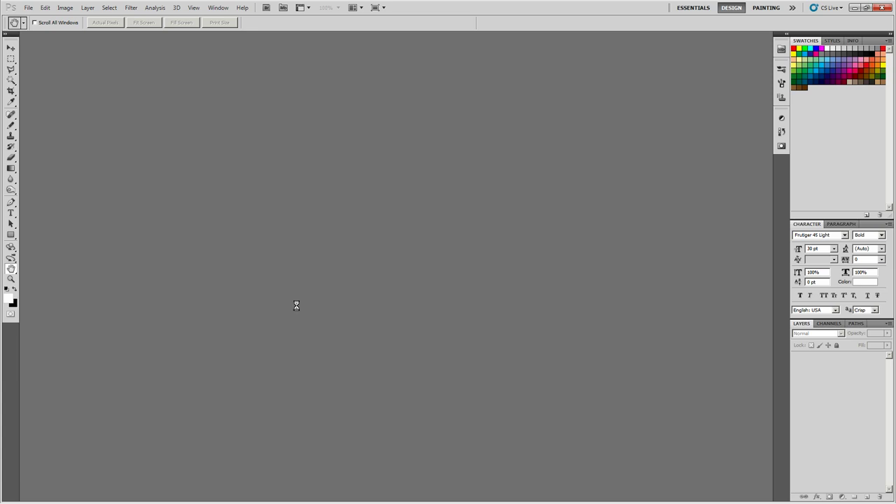
key(ctrl+n)
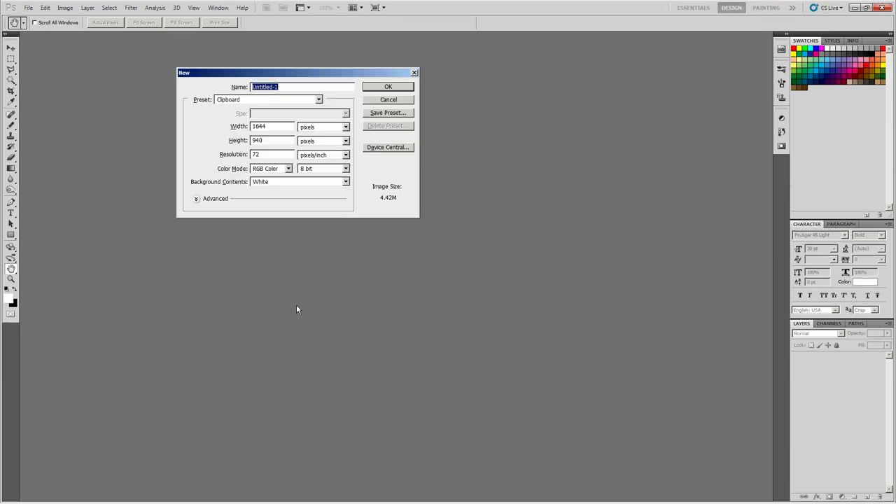
click(379, 87)
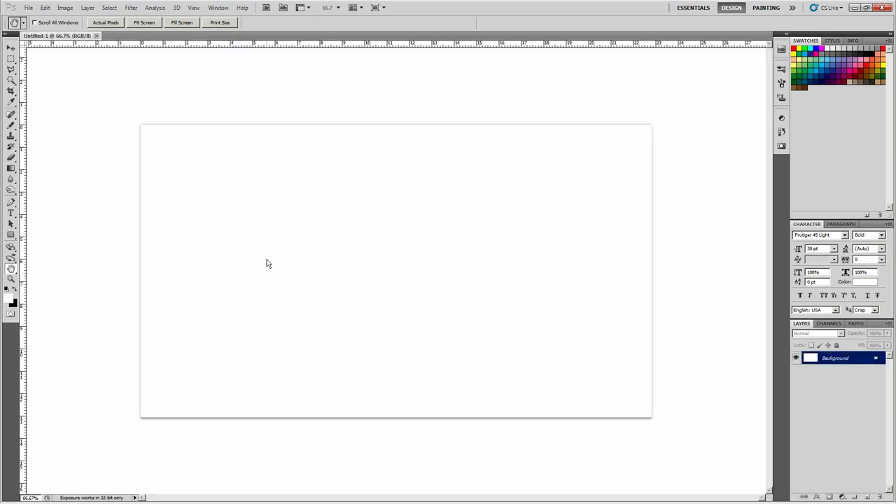
key(ctrl+v)
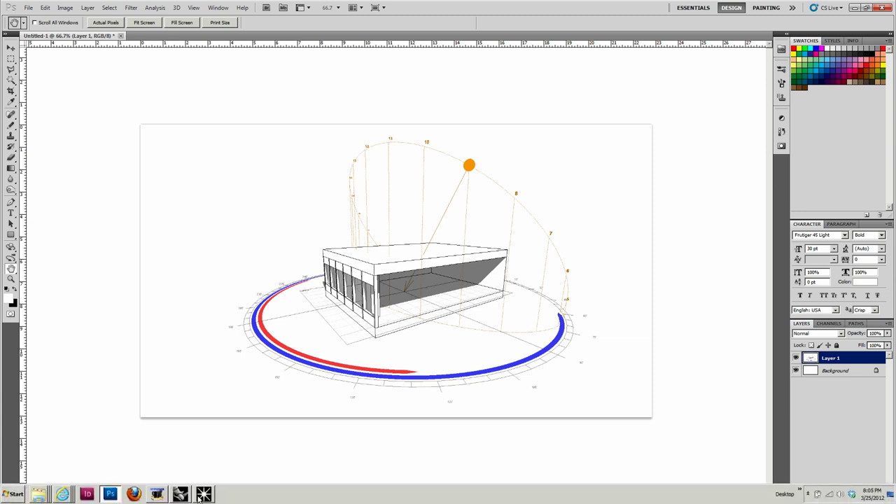
Switch back to Ecotect, set the time to 12:00, and copy the view as a bitmap.
mouse_move(199, 497)
click(196, 475)
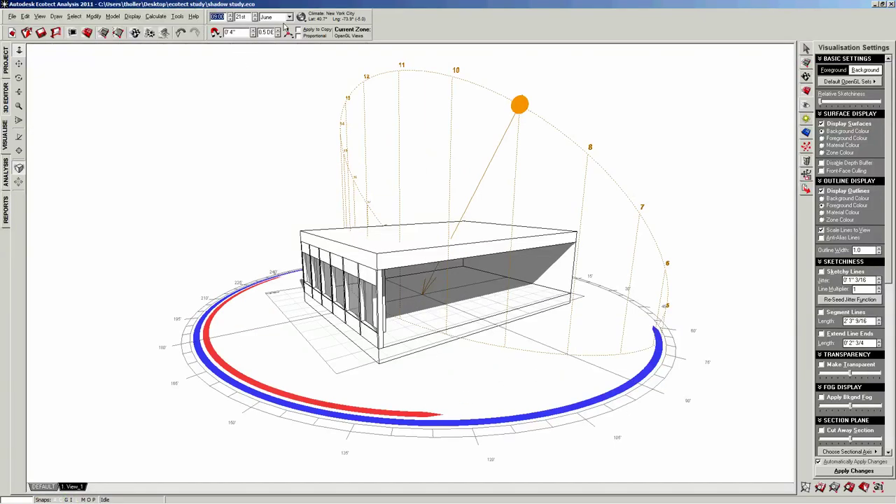
text(12)
key(Return)
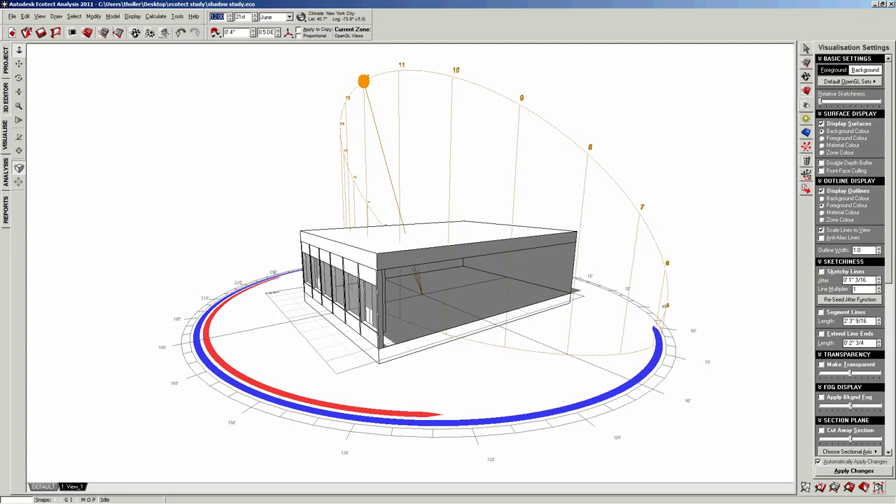
click(878, 486)
click(851, 453)
Paste the 12:00 view as a new layer in the Photoshop document, and toggle its visibility to compare it with the 9:00 view.
mouse_move(199, 501)
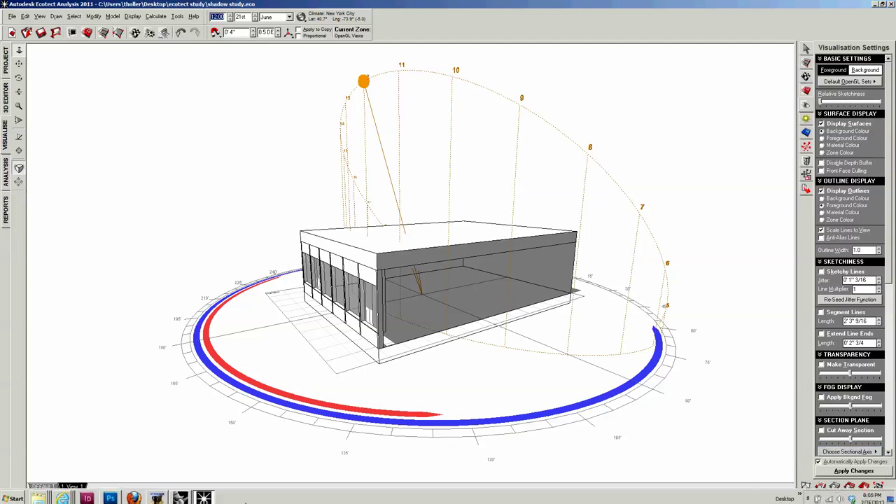
click(109, 494)
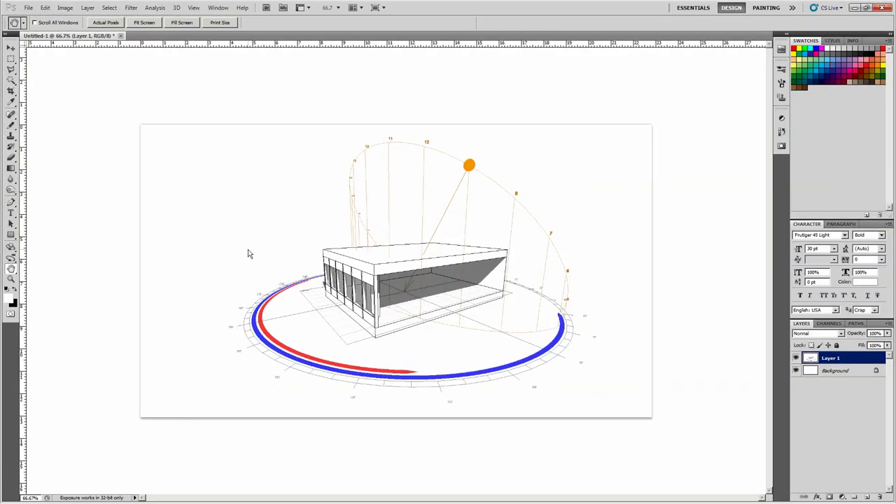
key(ctrl+v)
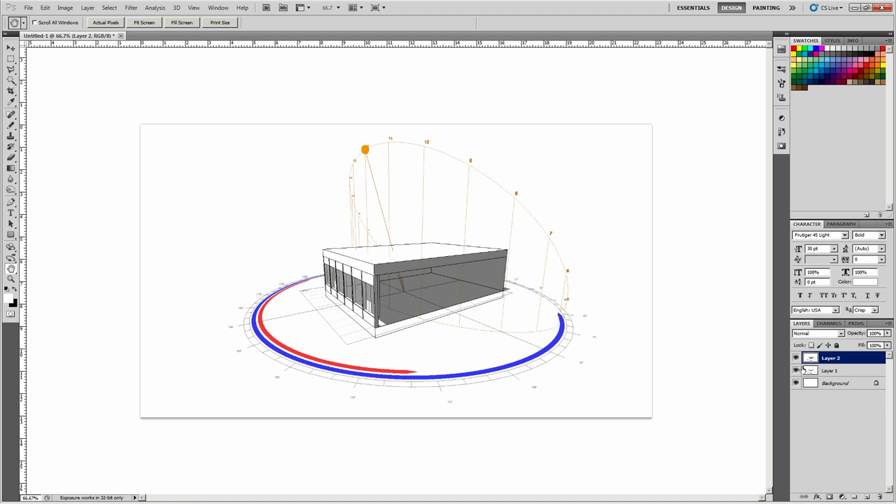
click(796, 357)
click(796, 358)
click(796, 358)
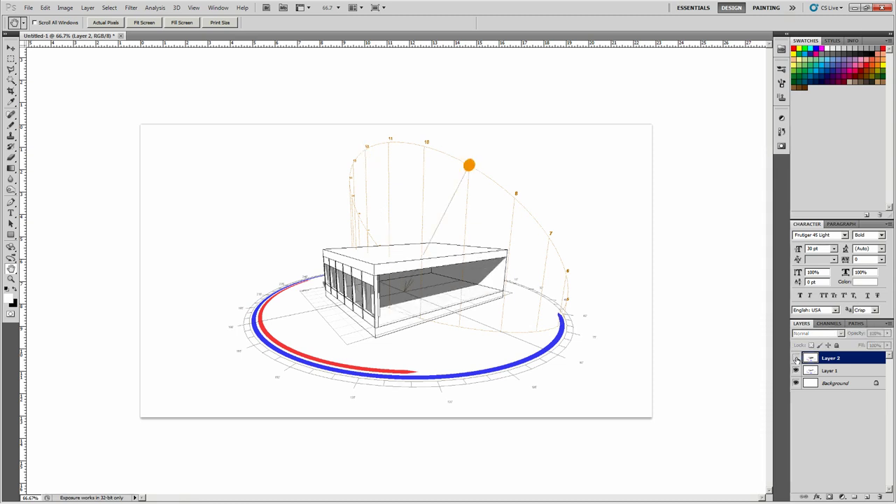
click(796, 358)
Return to Ecotect, set the time to 15:00, and copy the view as a bitmap.
mouse_move(25, 489)
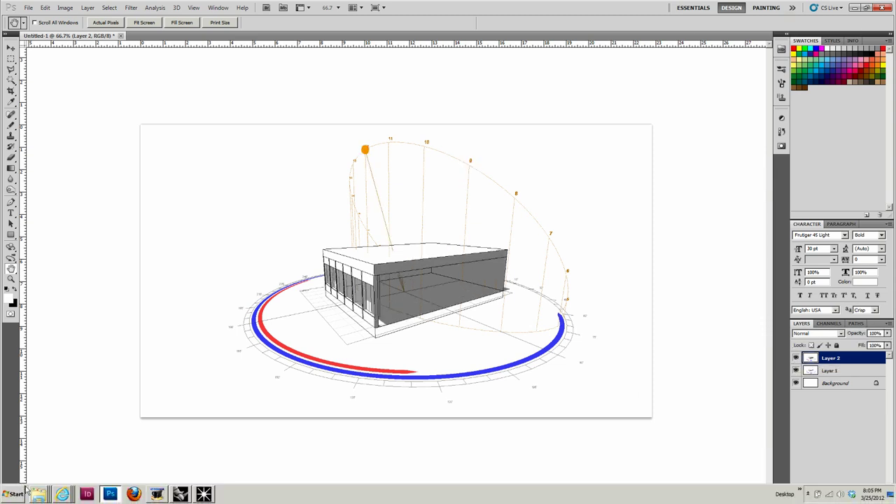
click(181, 494)
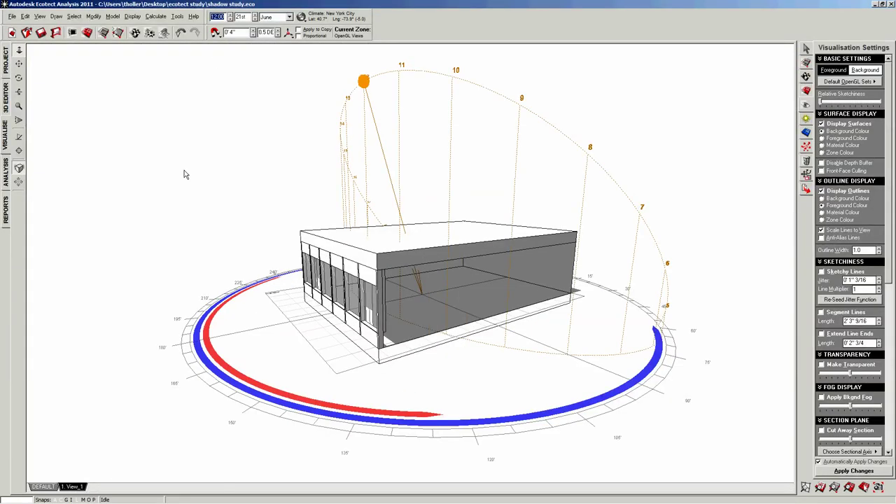
text(15)
key(Return)
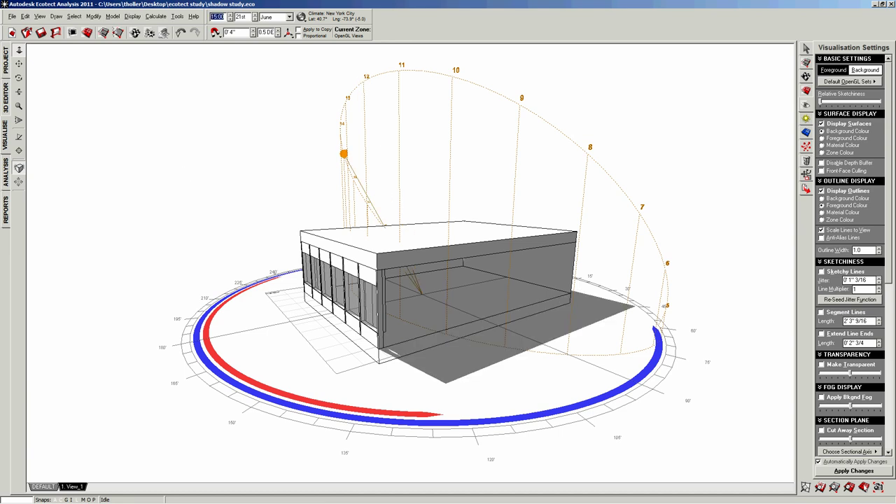
click(883, 488)
click(850, 453)
Paste the 15:00 view as a new layer in Photoshop, and compare the three times by hiding and showing the layers in turn.
mouse_move(301, 502)
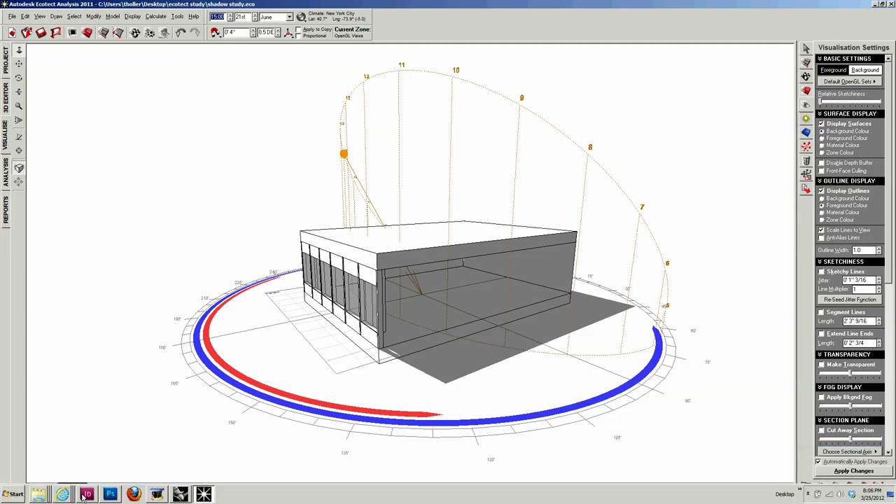
click(110, 494)
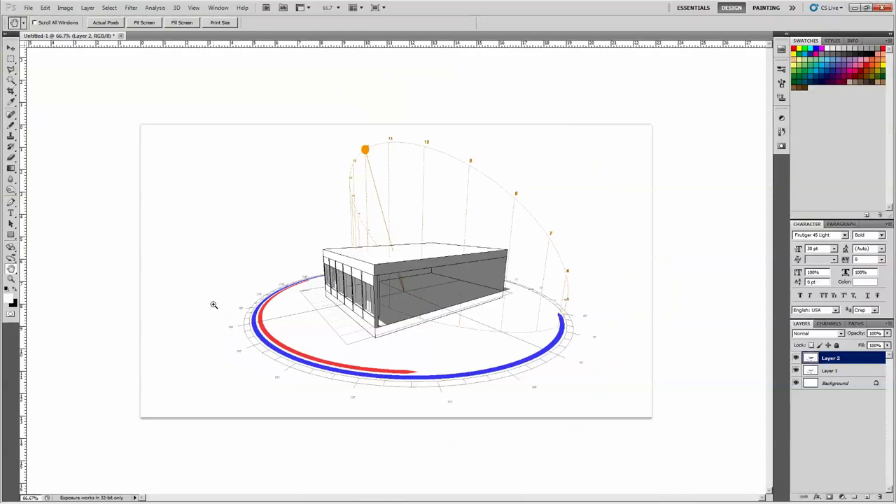
key(ctrl+v)
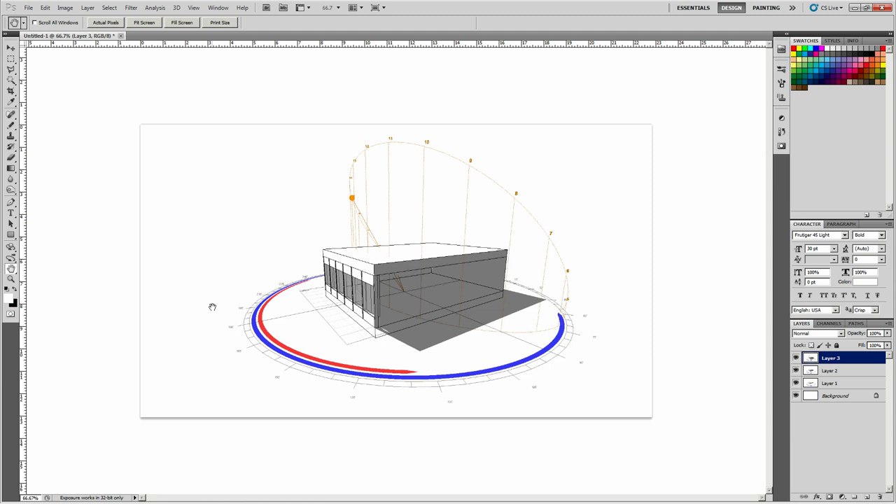
click(795, 357)
click(795, 370)
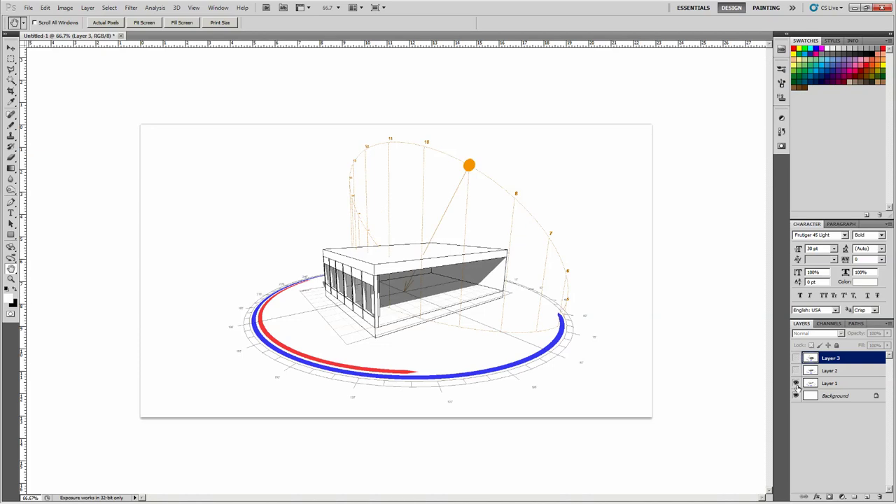
click(795, 383)
click(795, 383)
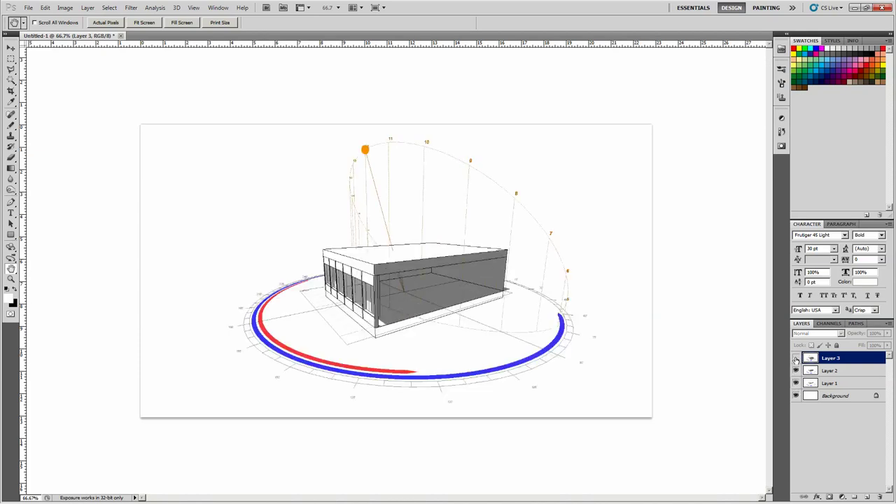
click(796, 370)
click(795, 358)
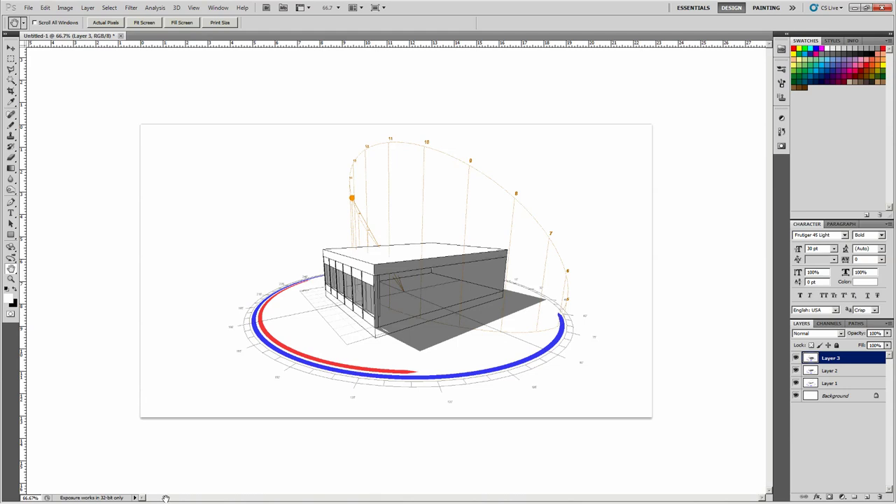
mouse_move(204, 494)
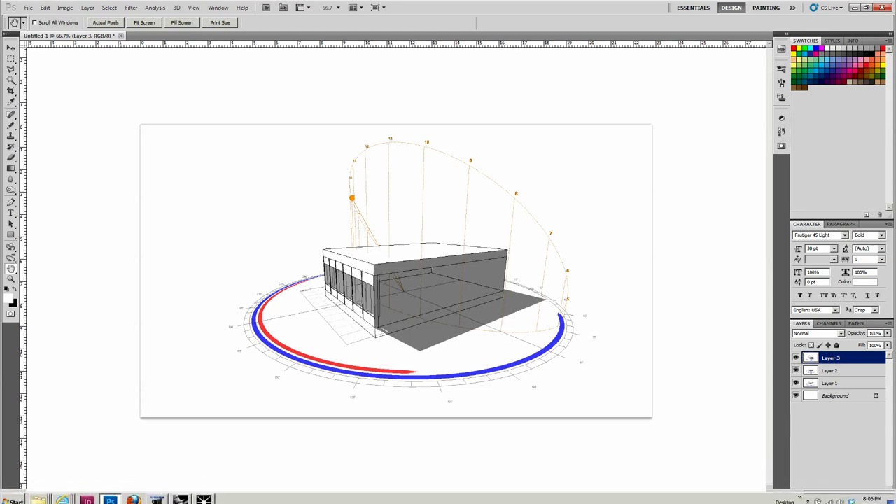